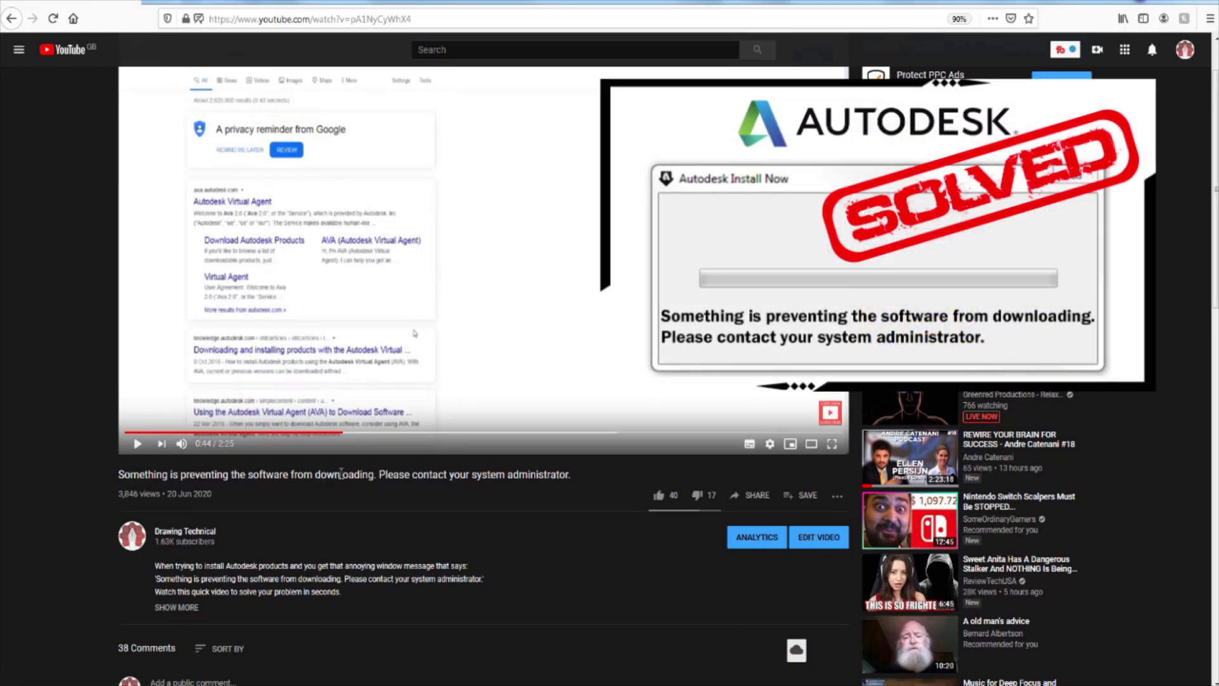
Step: Examine the title, like and dislike ratings and description of the video about the Autodesk download error
{"action": "left_click_drag", "start_coordinate": [489, 474], "coordinate": [571, 488]}
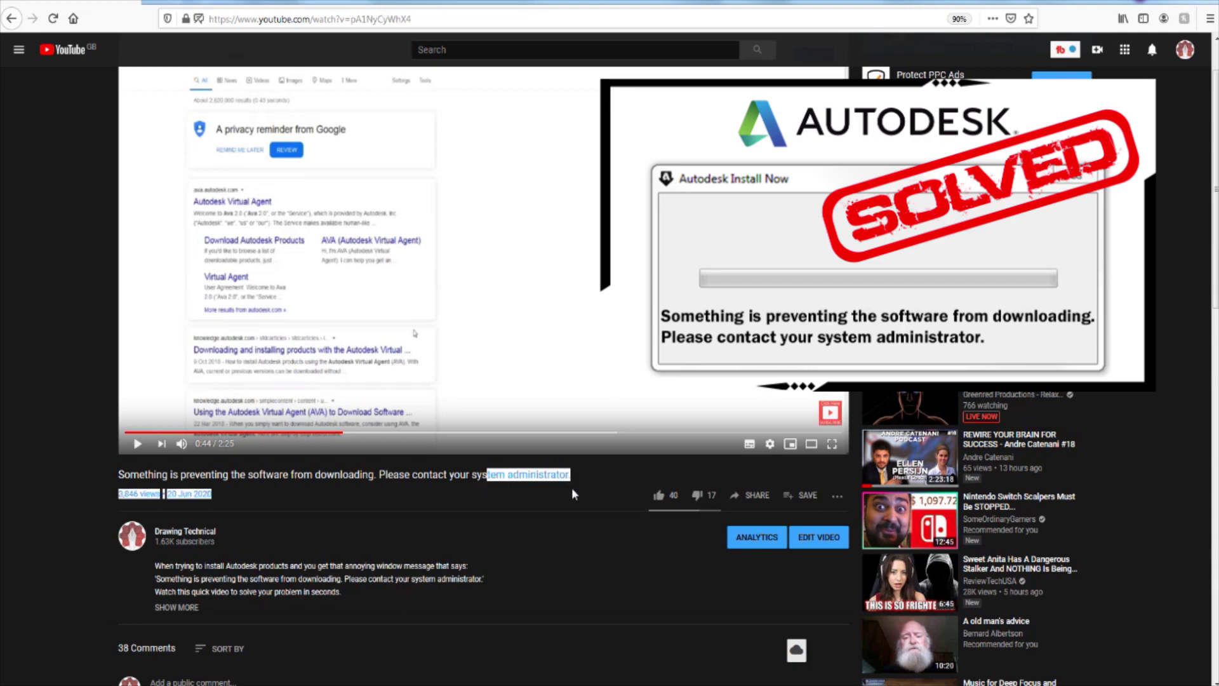
{"action": "left_click", "coordinate": [563, 505]}
{"action": "scroll", "coordinate": [85, 476], "scroll_direction": "down", "scroll_amount": 4}
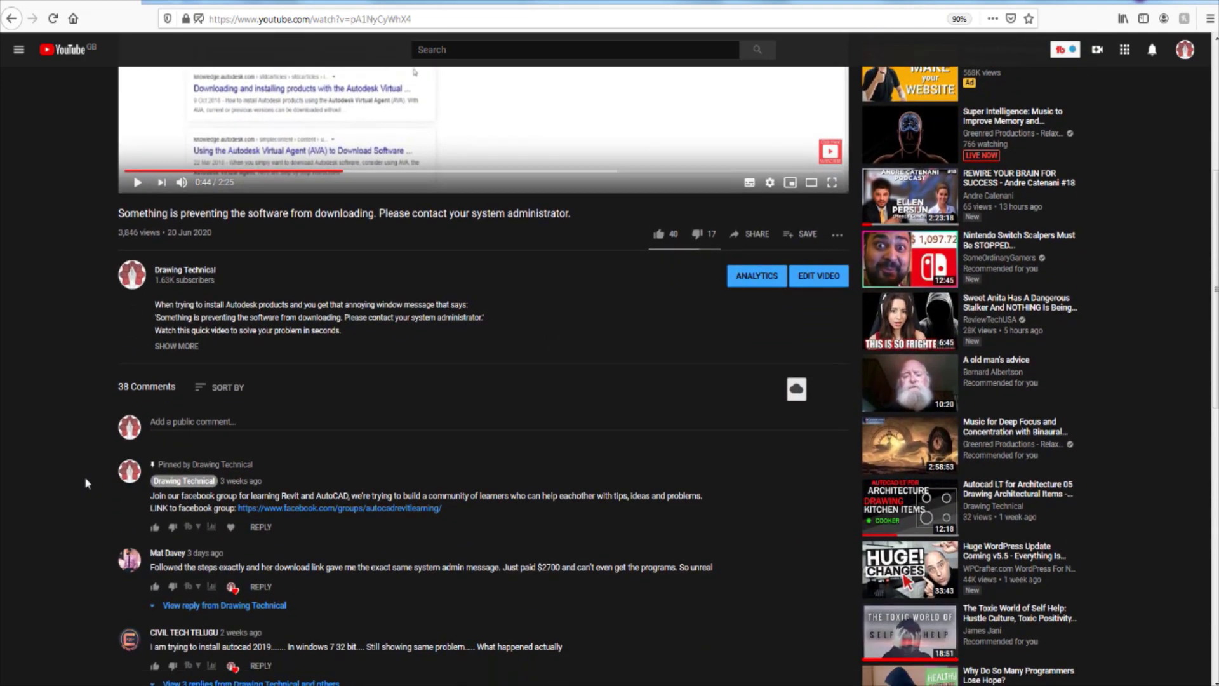
{"action": "scroll", "coordinate": [85, 476], "scroll_direction": "down", "scroll_amount": 2}
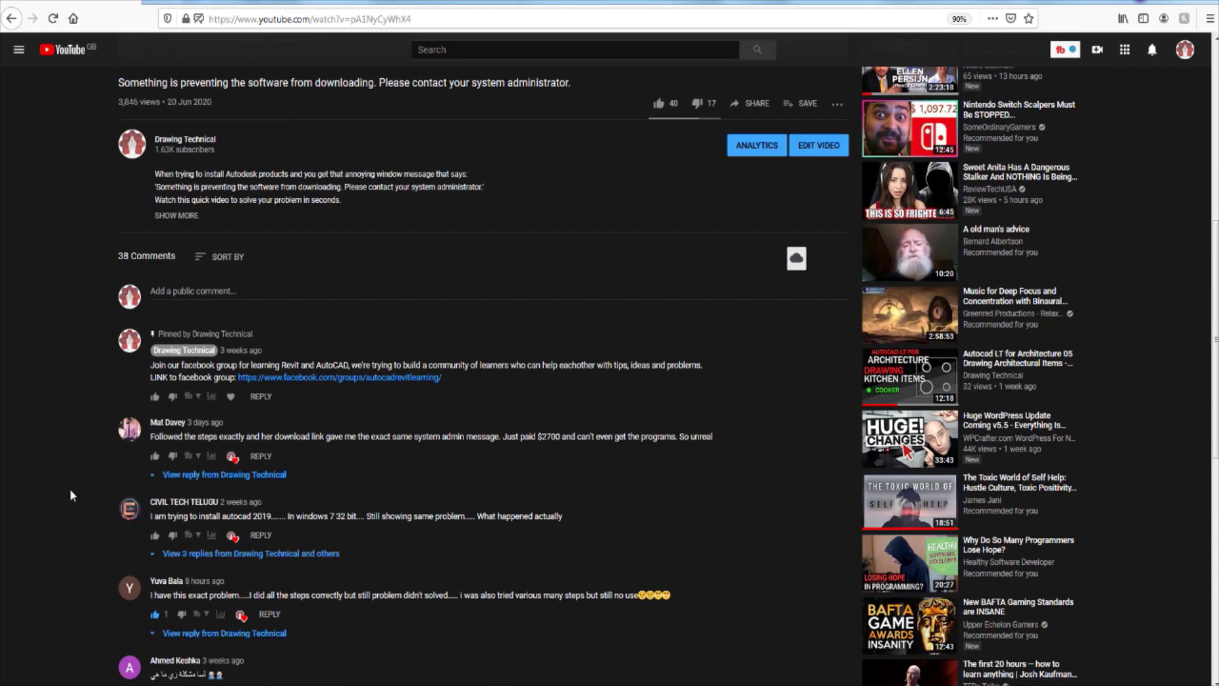
{"action": "scroll", "coordinate": [77, 433], "scroll_direction": "up", "scroll_amount": 4}
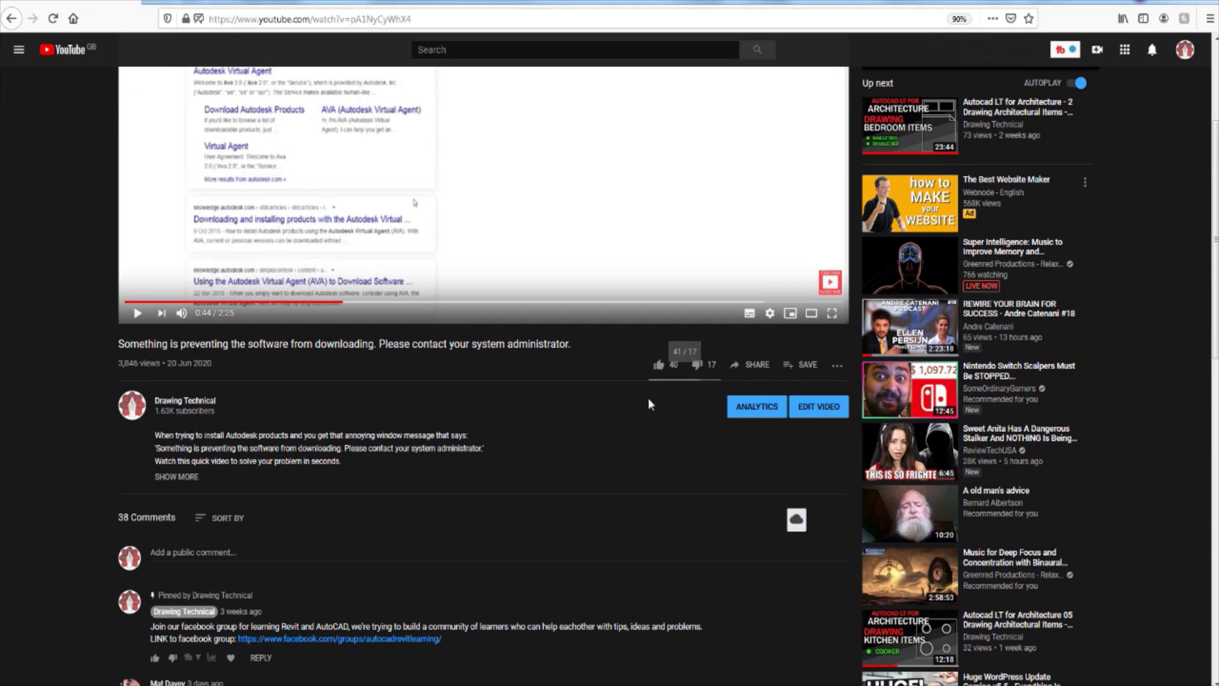
{"action": "scroll", "coordinate": [603, 400], "scroll_direction": "up", "scroll_amount": 1}
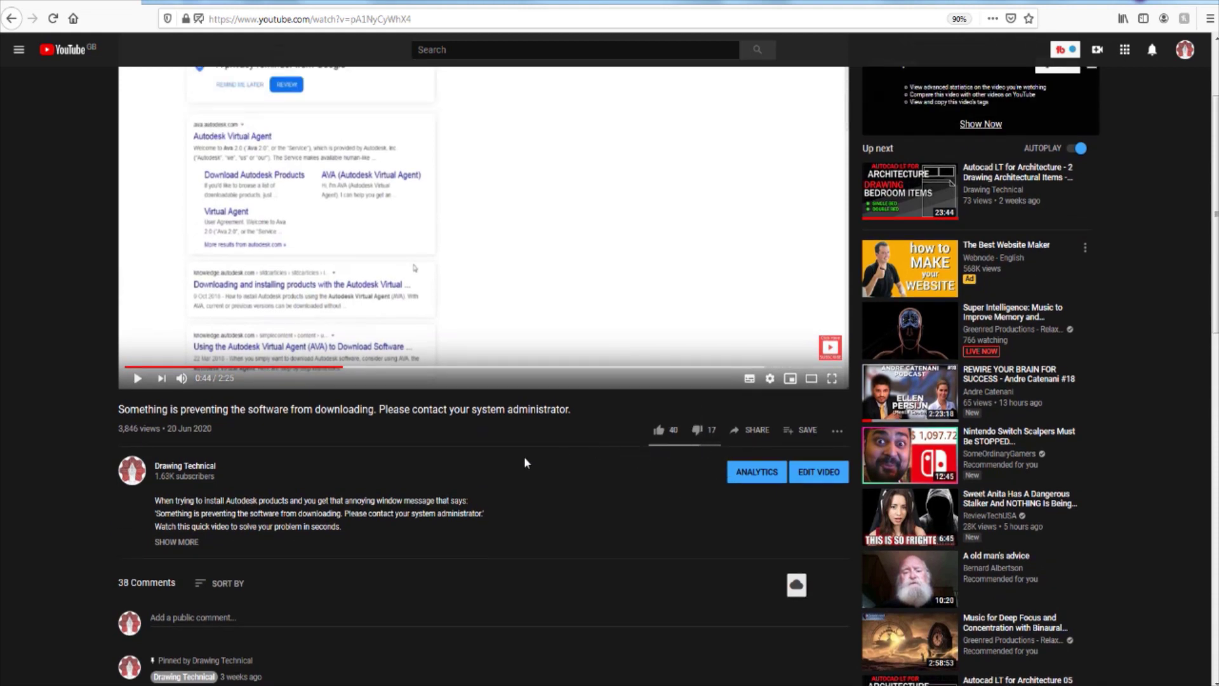
{"action": "scroll", "coordinate": [419, 452], "scroll_direction": "down", "scroll_amount": 2}
{"action": "scroll", "coordinate": [12, 362], "scroll_direction": "up", "scroll_amount": 1}
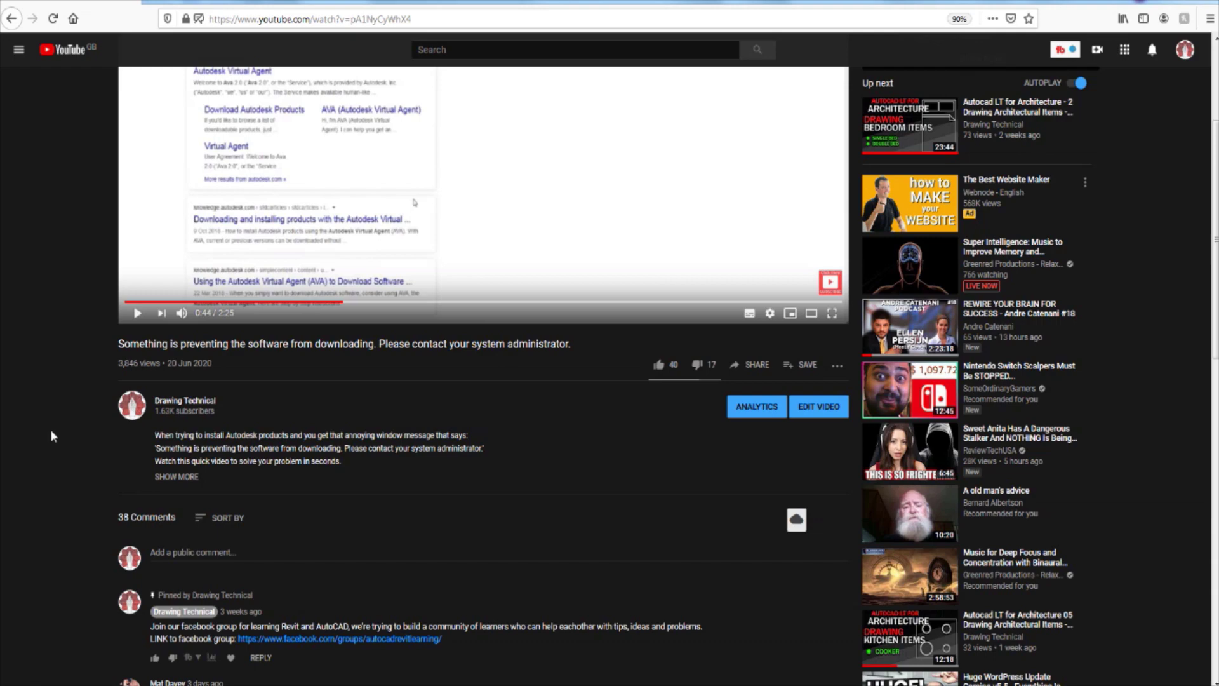
Step: Read through the viewer comments under the video about whether the Autodesk download fix works, expanding one reply
{"action": "scroll", "coordinate": [57, 434], "scroll_direction": "down", "scroll_amount": 5}
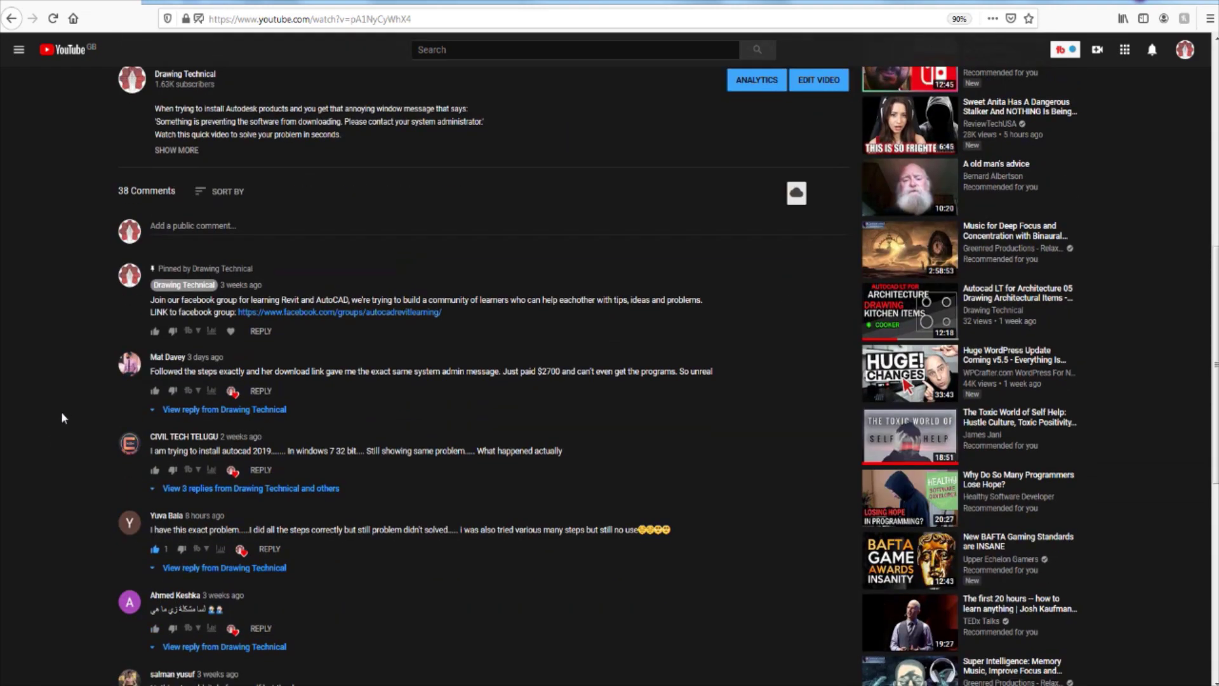
{"action": "scroll", "coordinate": [92, 441], "scroll_direction": "down", "scroll_amount": 2}
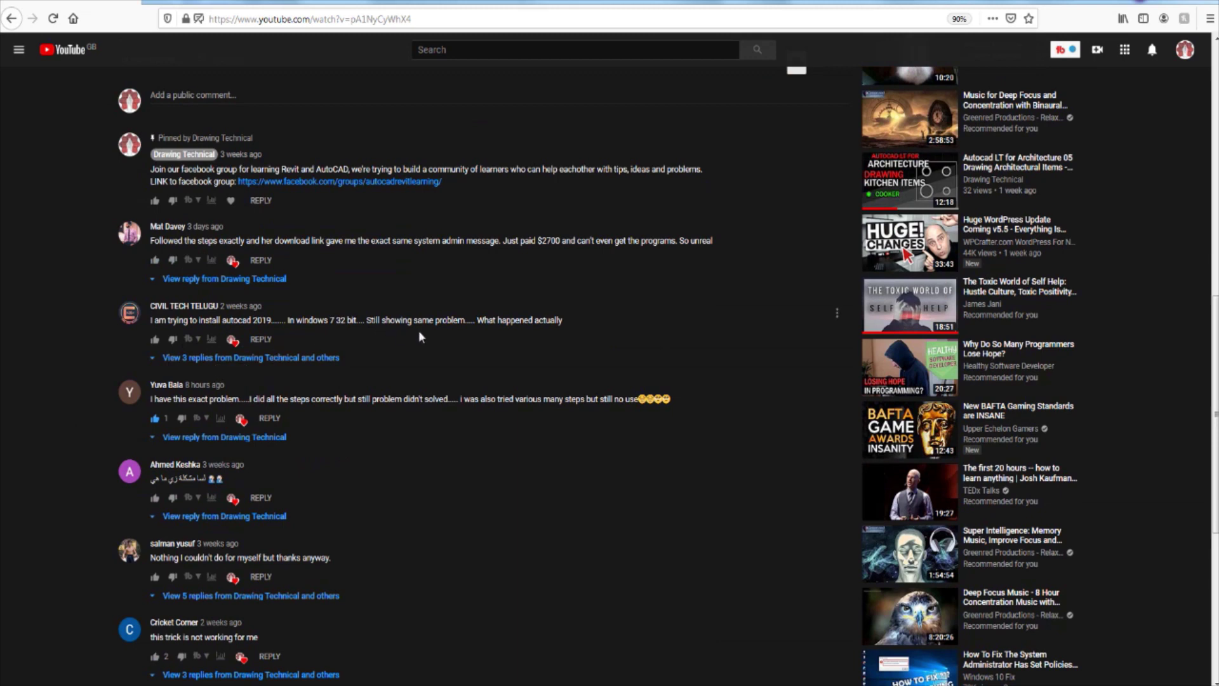
{"action": "scroll", "coordinate": [445, 377], "scroll_direction": "down", "scroll_amount": 1}
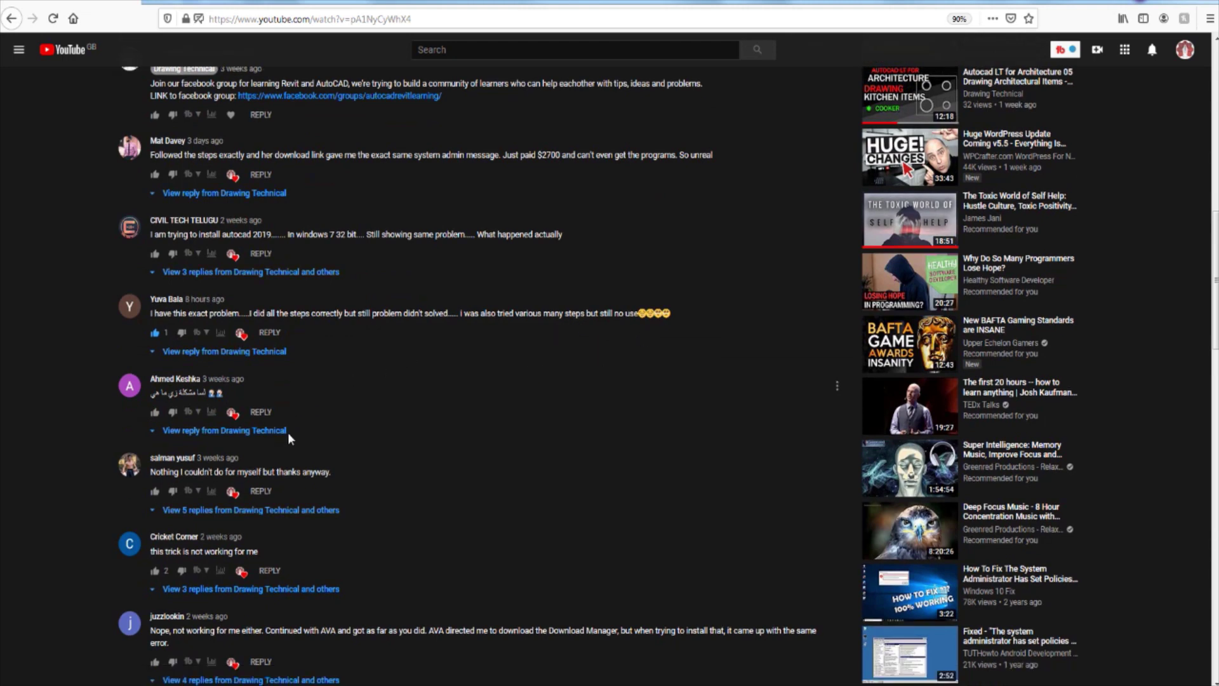
{"action": "left_click", "coordinate": [279, 450]}
{"action": "scroll", "coordinate": [207, 413], "scroll_direction": "down", "scroll_amount": 5}
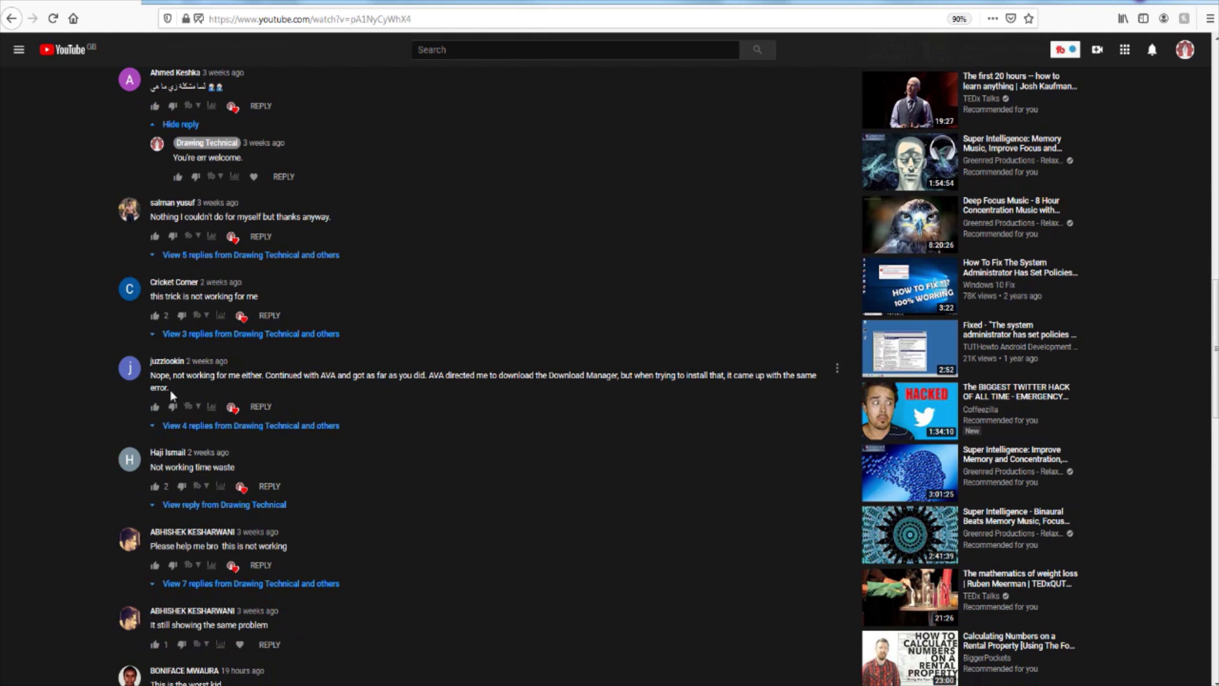
{"action": "scroll", "coordinate": [354, 398], "scroll_direction": "down", "scroll_amount": 2}
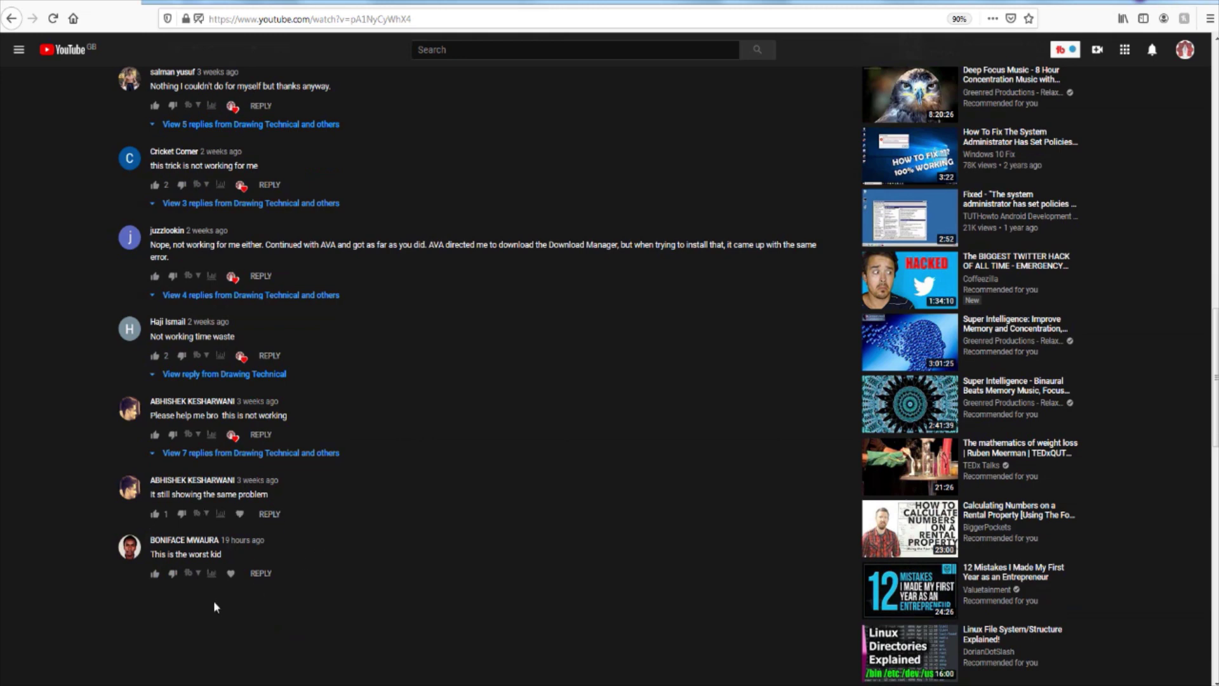
{"action": "scroll", "coordinate": [193, 414], "scroll_direction": "down", "scroll_amount": 3}
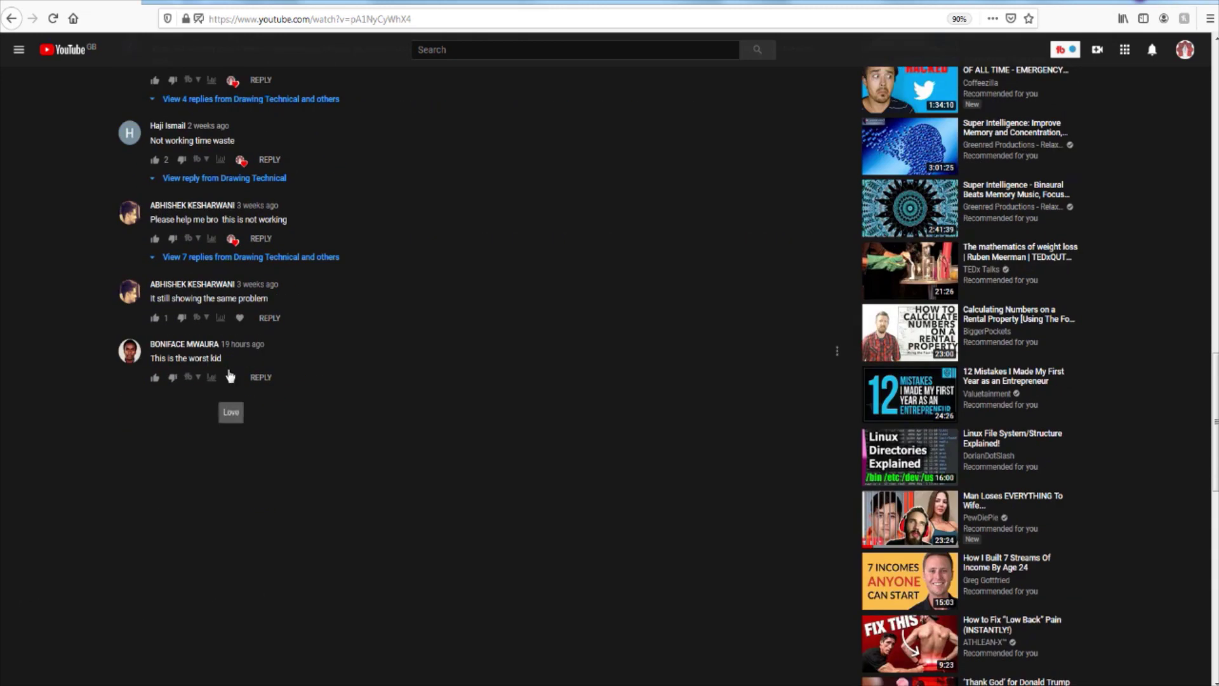
{"action": "scroll", "coordinate": [570, 467], "scroll_direction": "up", "scroll_amount": 4}
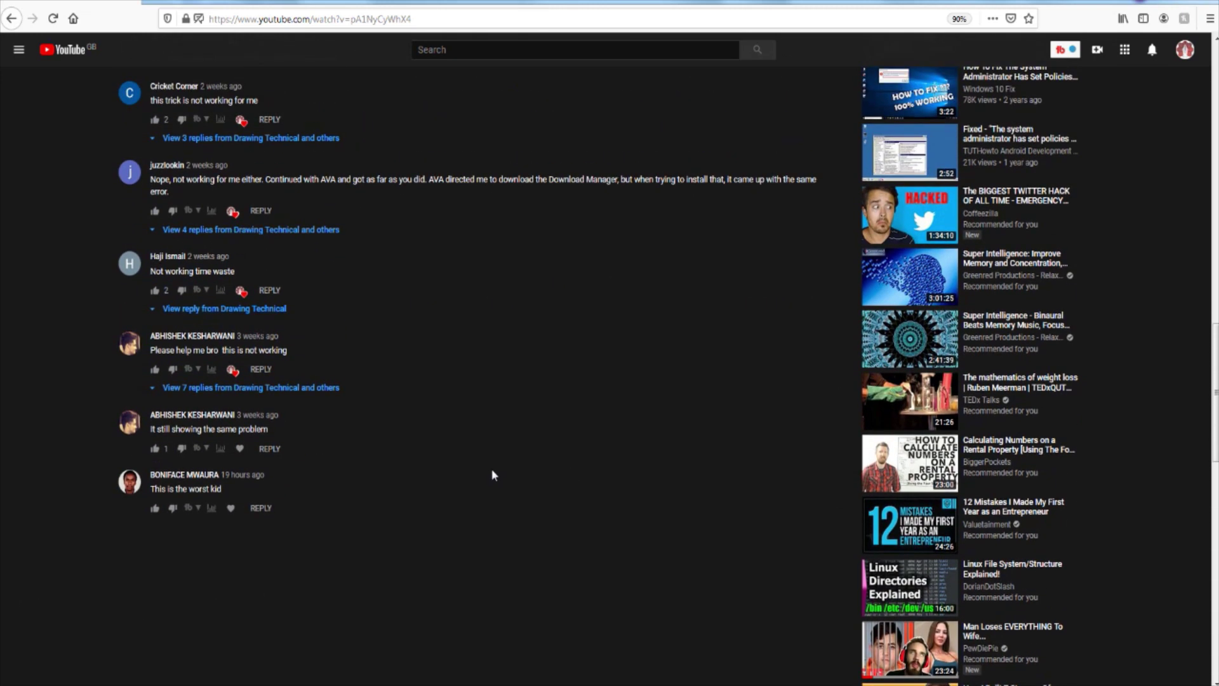
{"action": "scroll", "coordinate": [85, 393], "scroll_direction": "up", "scroll_amount": 1}
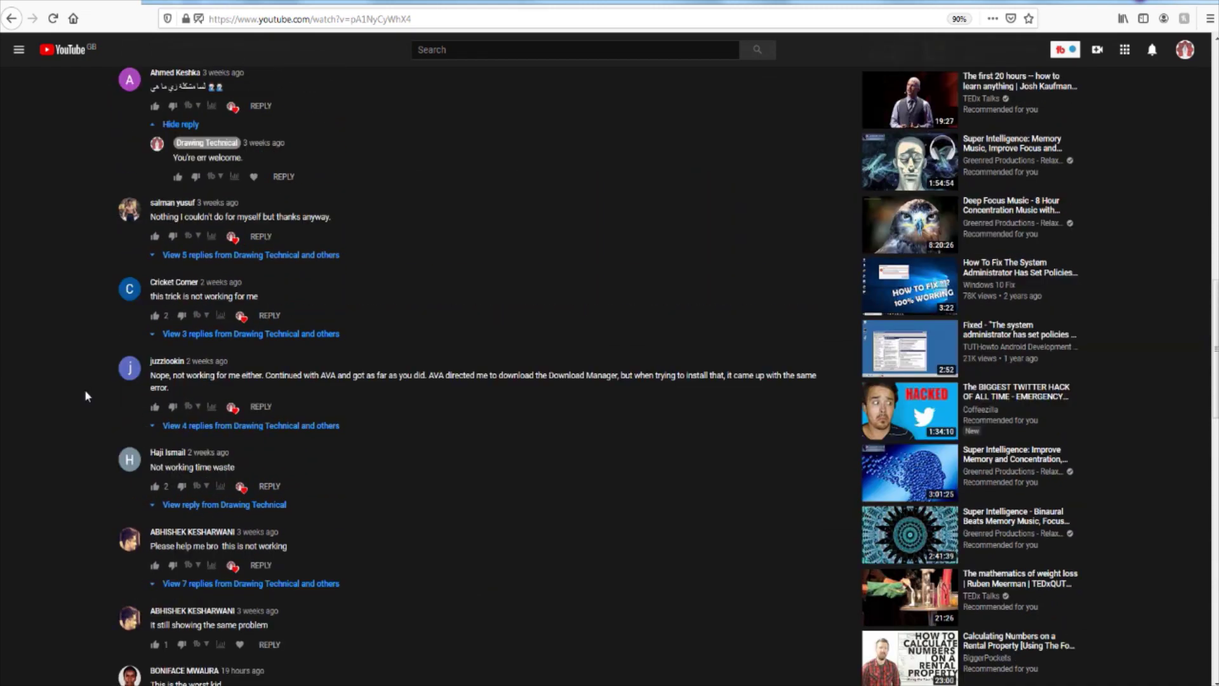
{"action": "scroll", "coordinate": [85, 390], "scroll_direction": "up", "scroll_amount": 8}
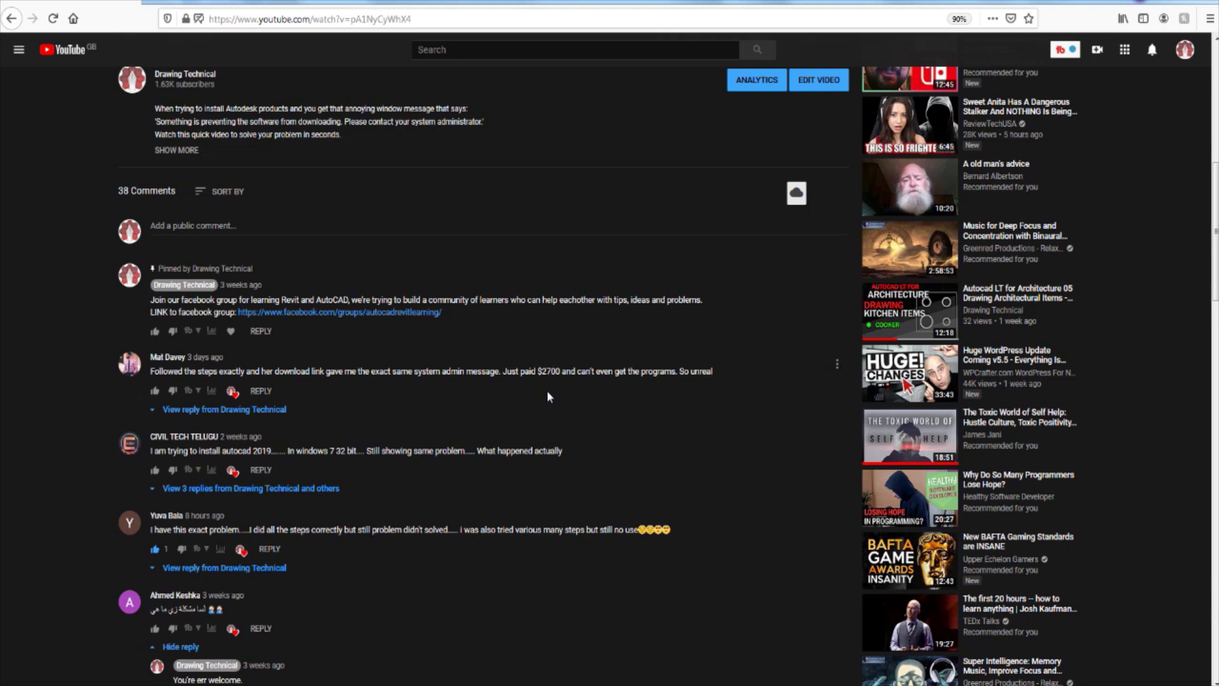
{"action": "scroll", "coordinate": [548, 397], "scroll_direction": "up", "scroll_amount": 2}
{"action": "scroll", "coordinate": [381, 381], "scroll_direction": "down", "scroll_amount": 2}
{"action": "scroll", "coordinate": [452, 428], "scroll_direction": "up", "scroll_amount": 3}
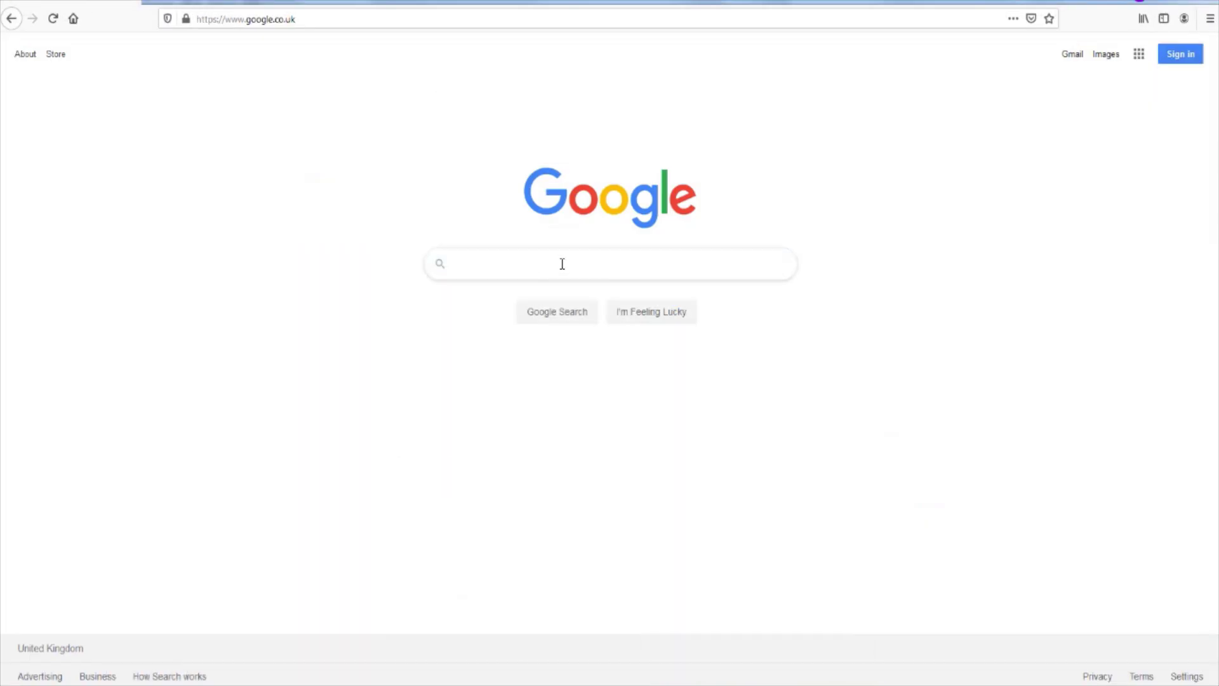
Step: Search Google for "autodesk virtual agent" and open the Autodesk Virtual Agent result from ava.autodesk.com
{"action": "left_click", "coordinate": [562, 264]}
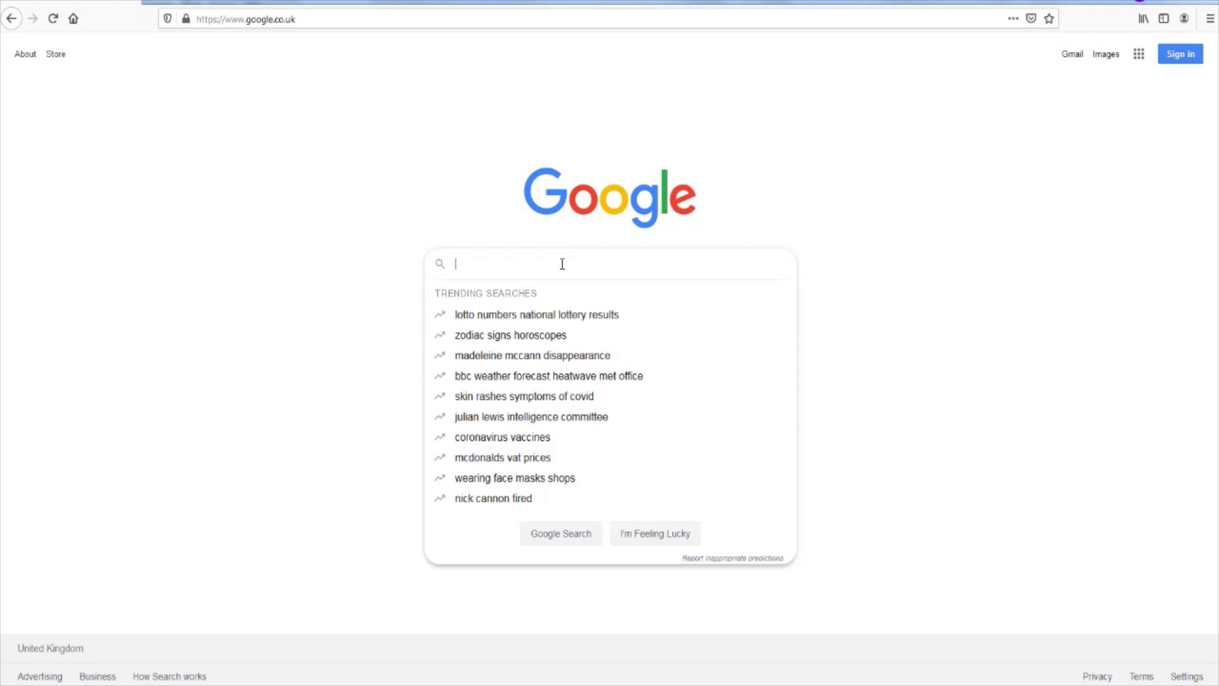
{"action": "type", "text": "auto"}
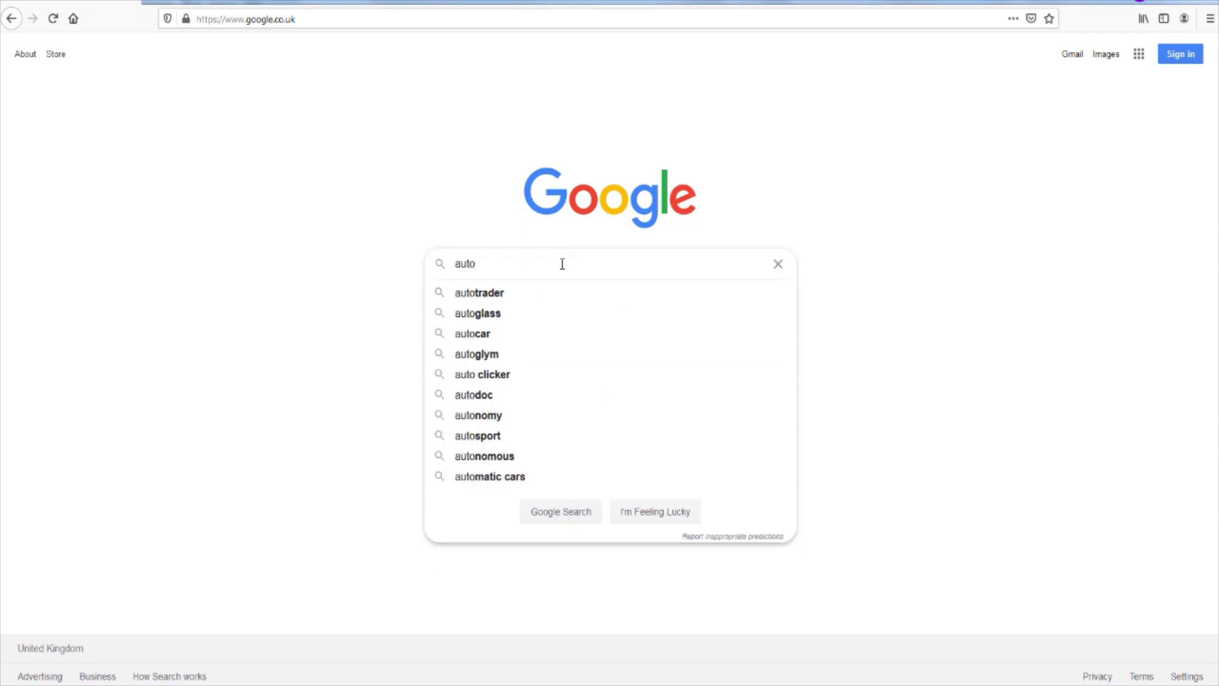
{"action": "type", "text": "desk v"}
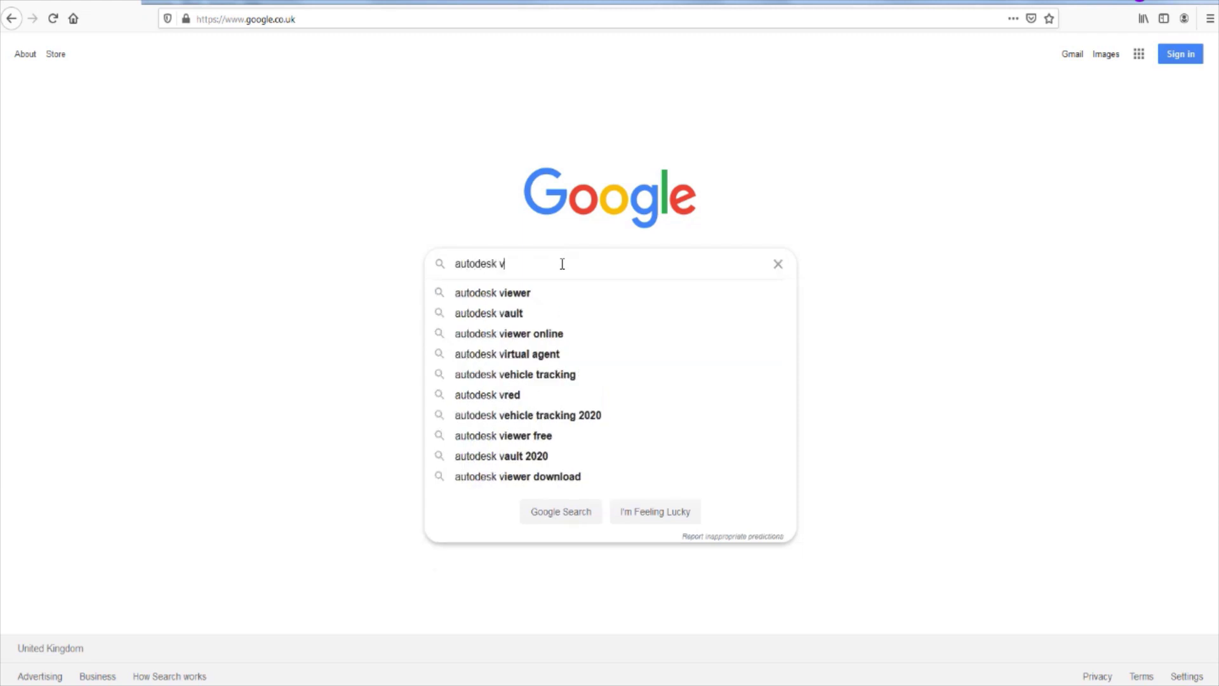
{"action": "type", "text": "irtual"}
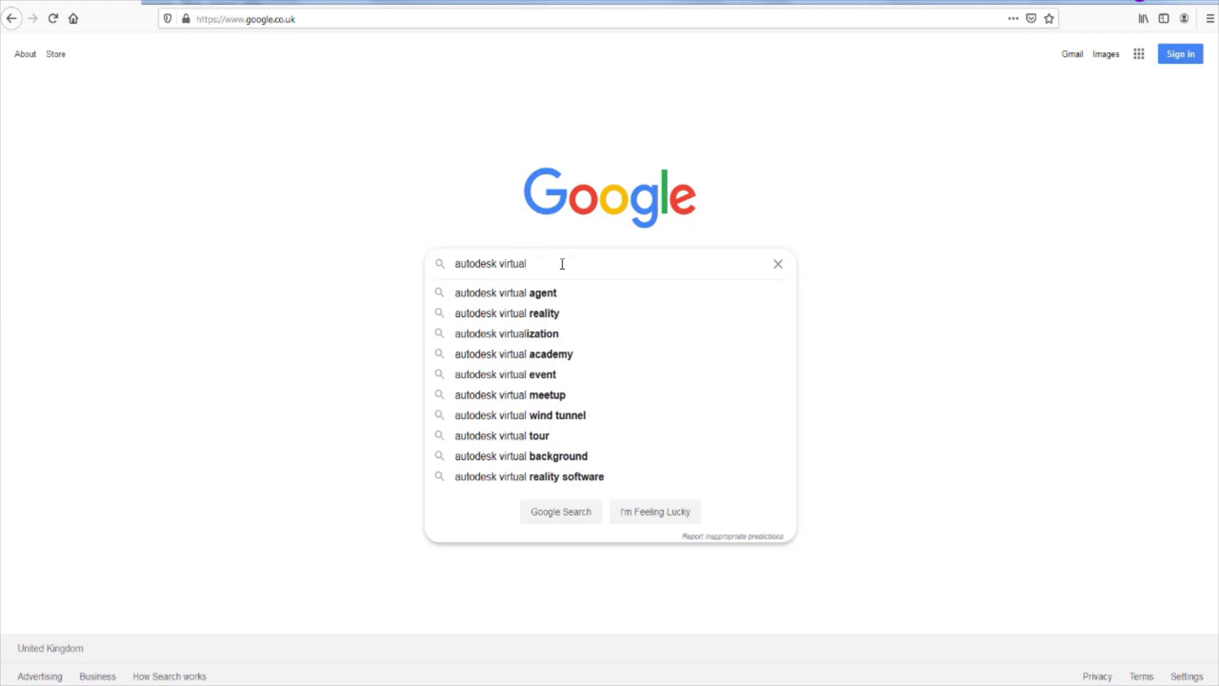
{"action": "type", "text": " agent"}
{"action": "key", "text": "Return"}
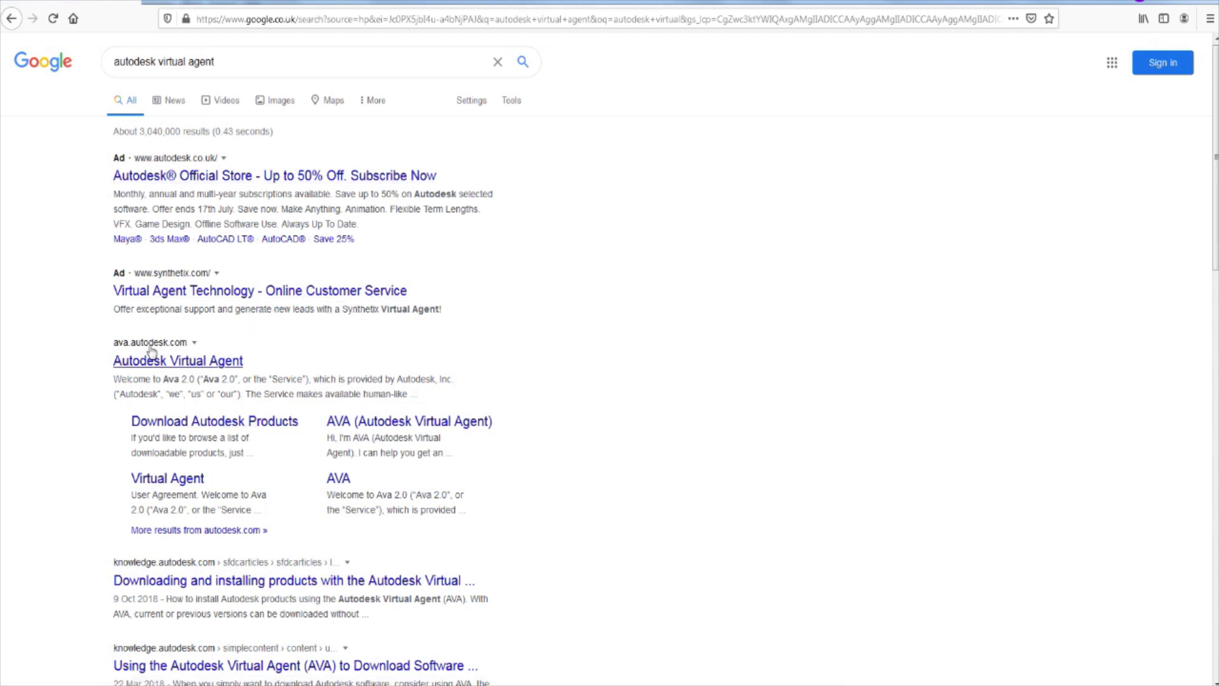
{"action": "left_click", "coordinate": [205, 363]}
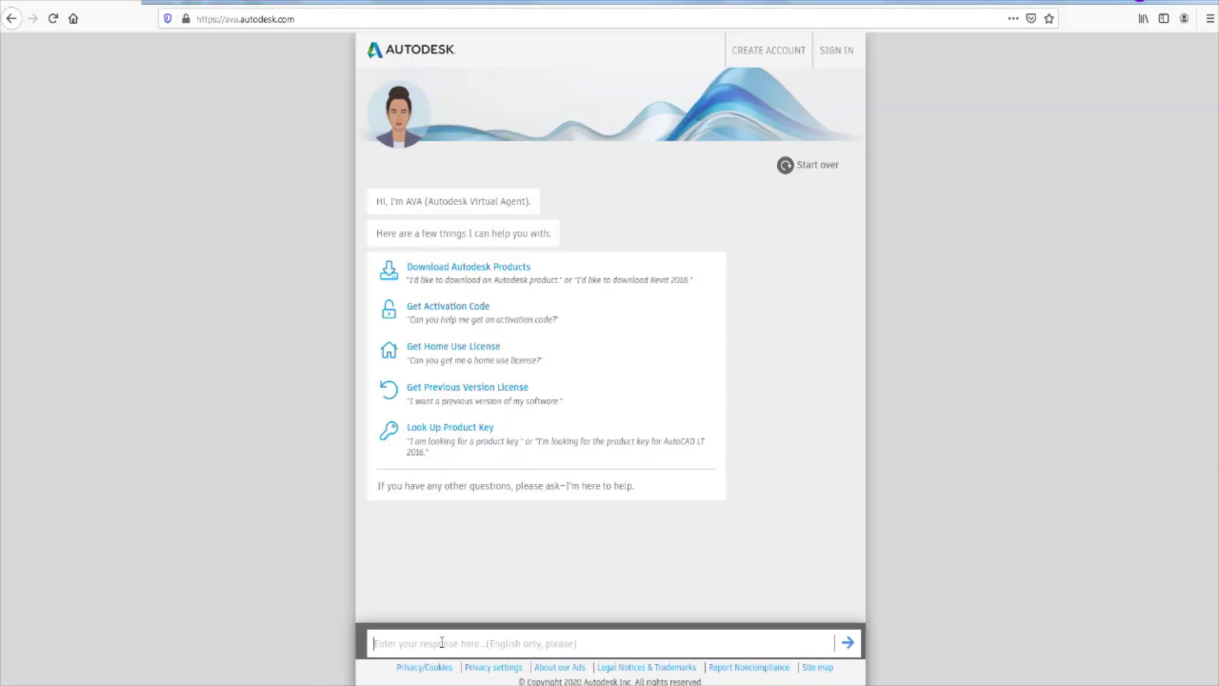
Step: Ask AVA in capitals why its systems are so complicated when people just want to download and play, and what it has to say about that
{"action": "type", "text": "WHY AR"}
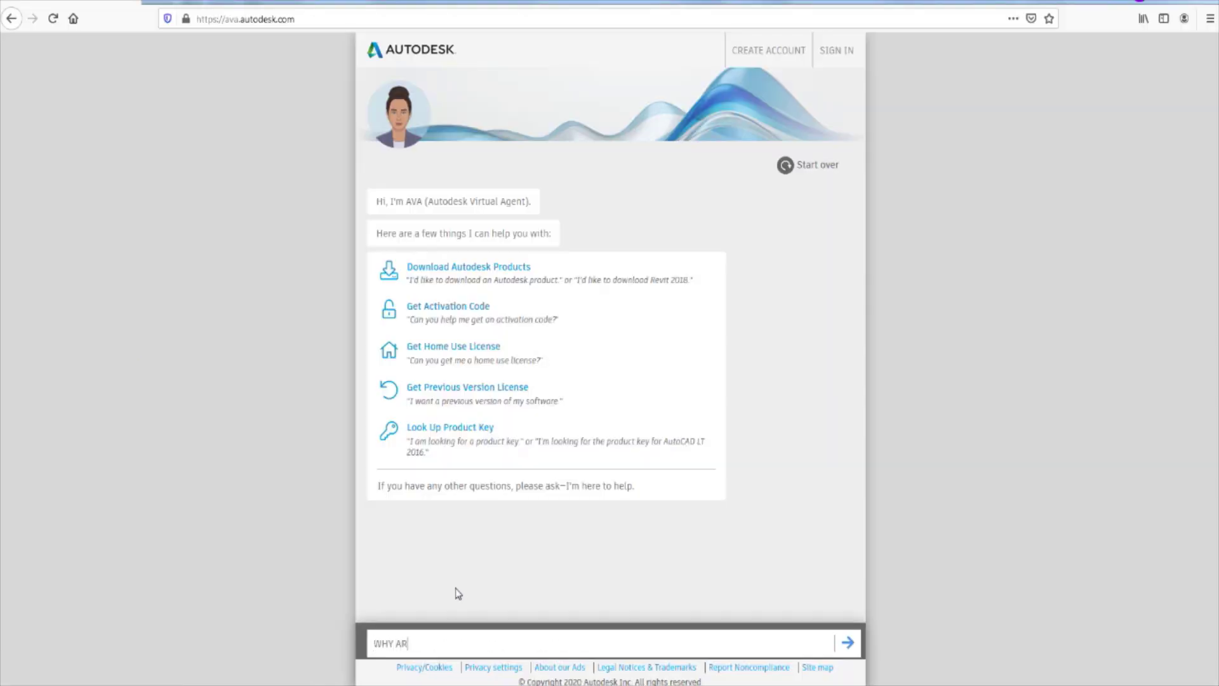
{"action": "type", "text": "E YOUR SYSTEMS SO COMPL"}
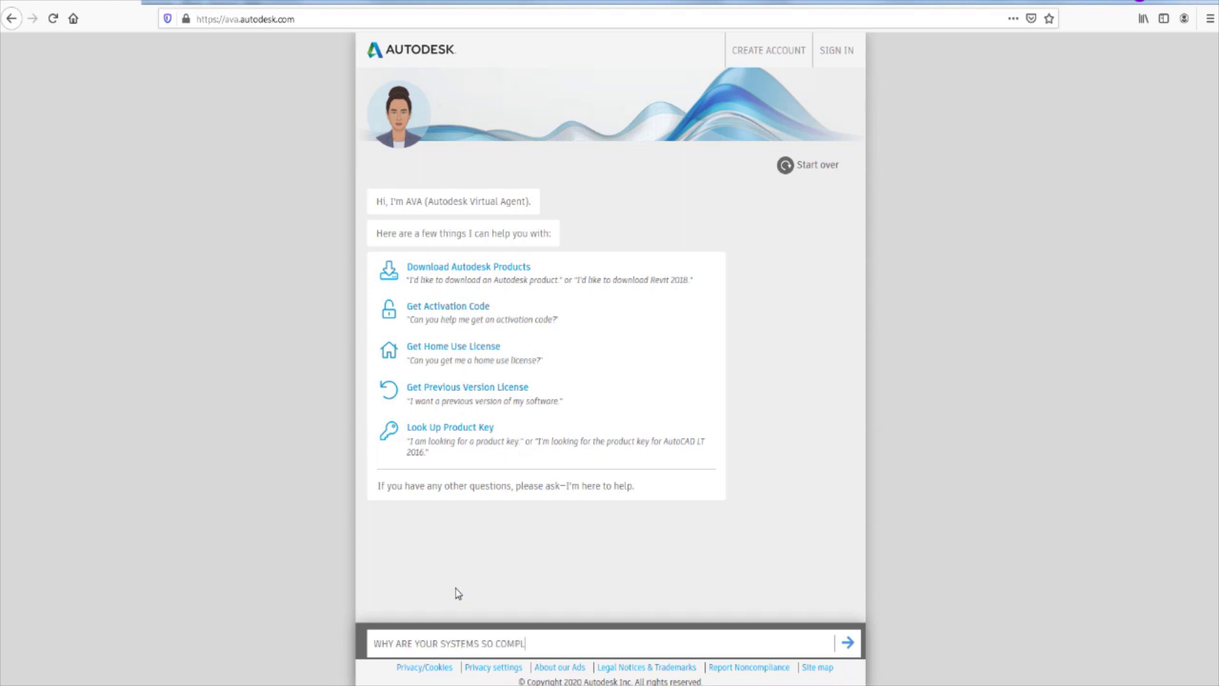
{"action": "type", "text": "ICATED, WE JUST WANT TO DOWNL"}
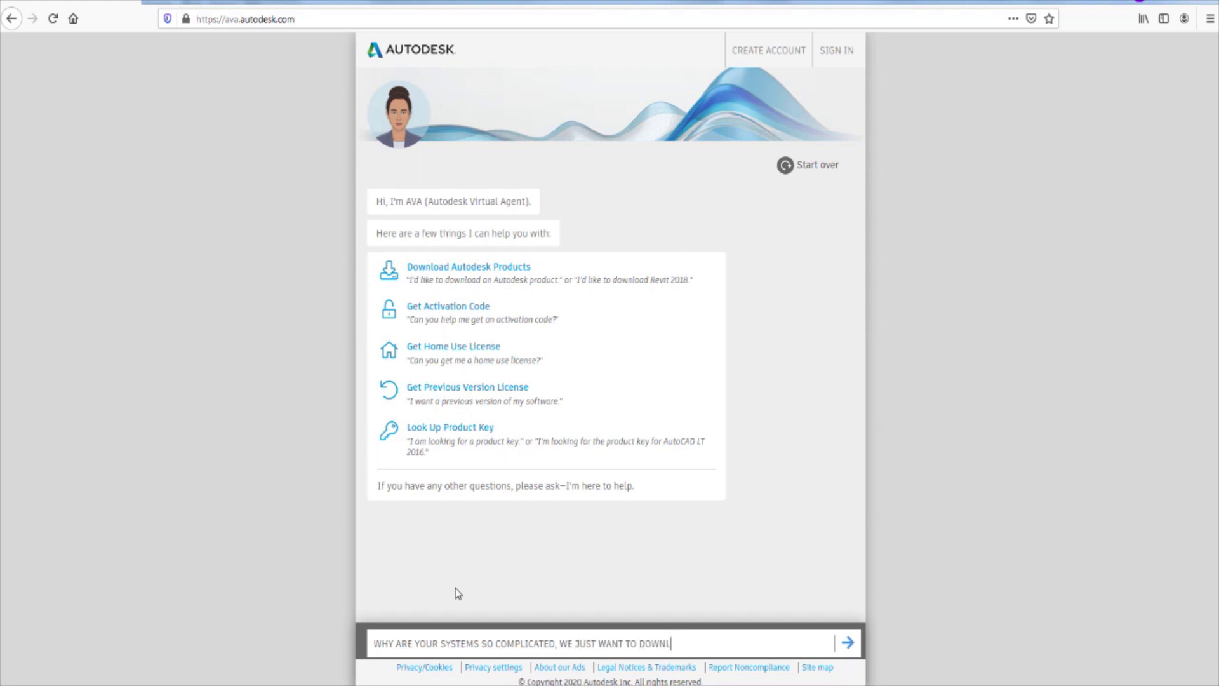
{"action": "type", "text": "OAD AND PLAY JUST LIKE WI"}
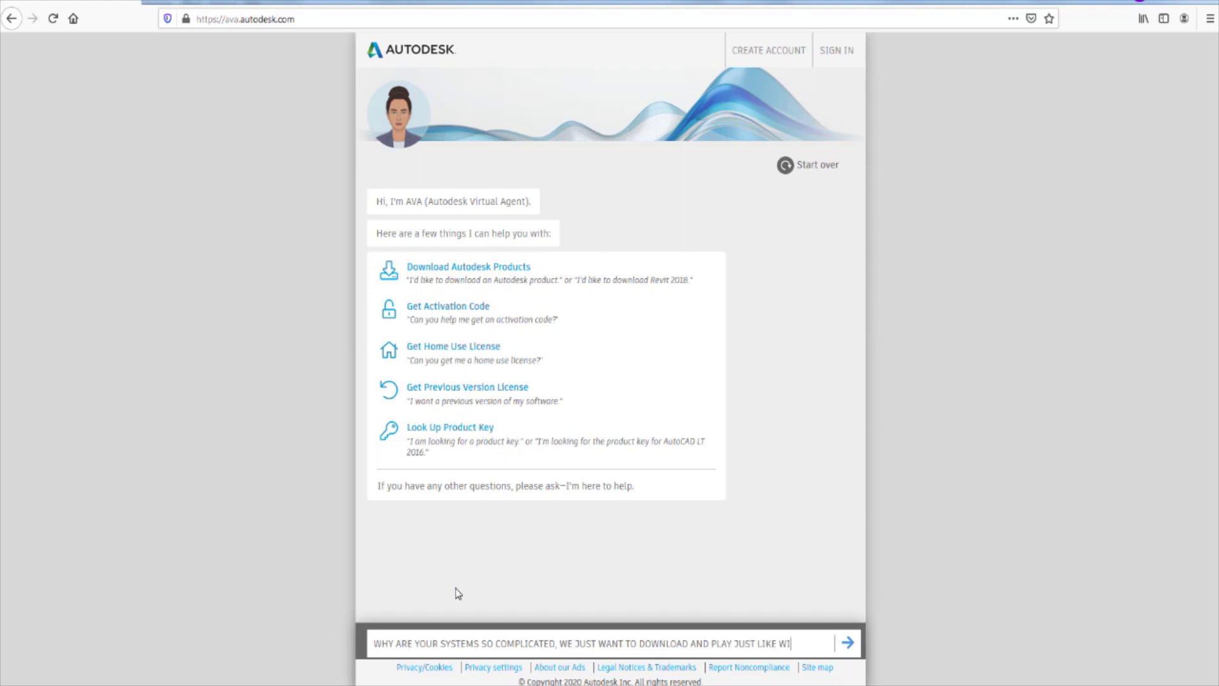
{"action": "type", "text": "TH EVERYTHING ELSE!!!"}
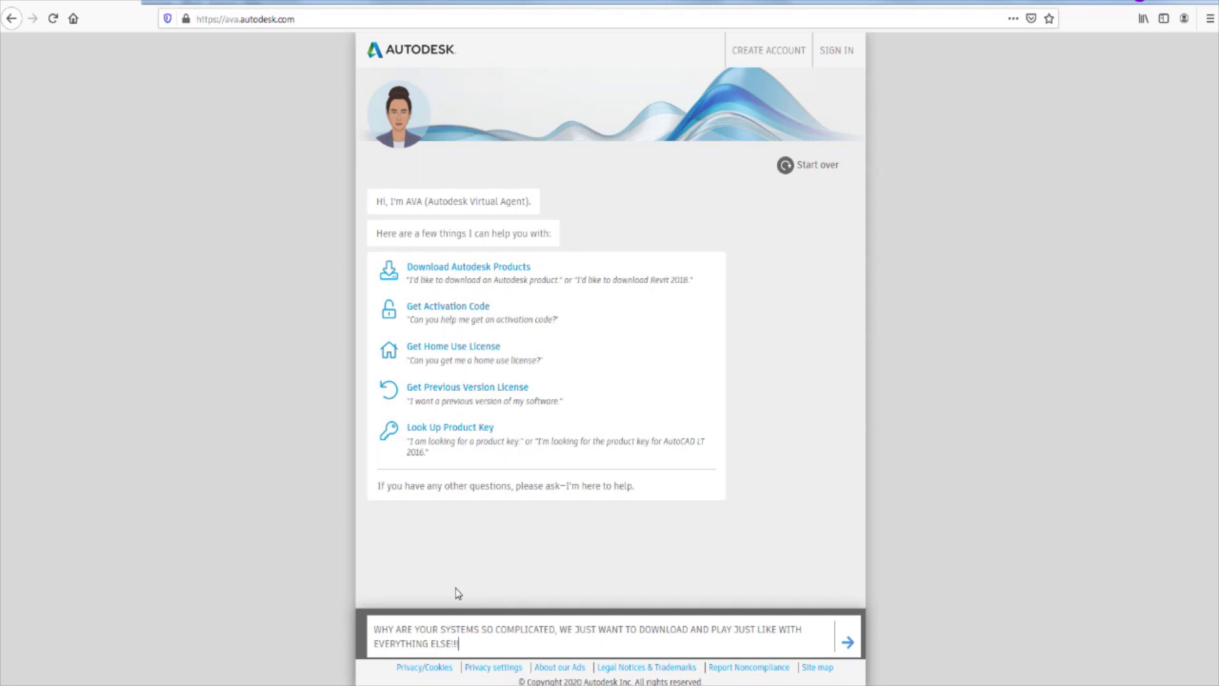
{"action": "type", "text": " WHAT DO YOU HAVE TO SAY ABOUT THAT"}
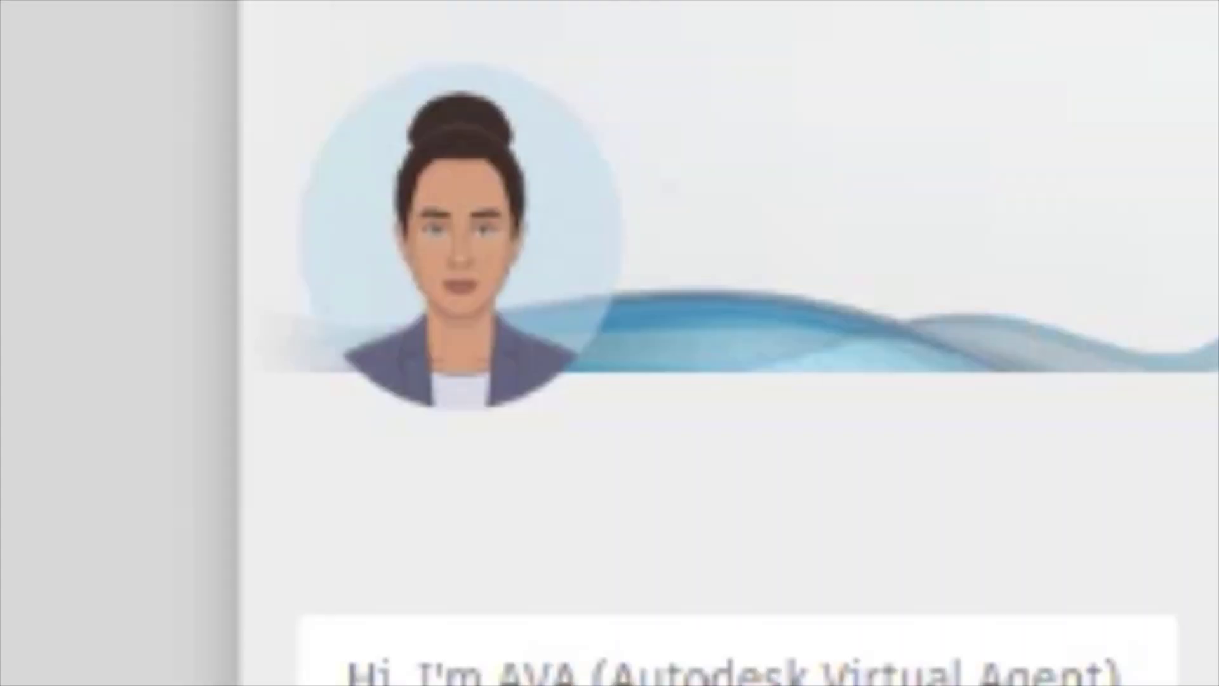
{"action": "type", "text": ", AVA!?"}
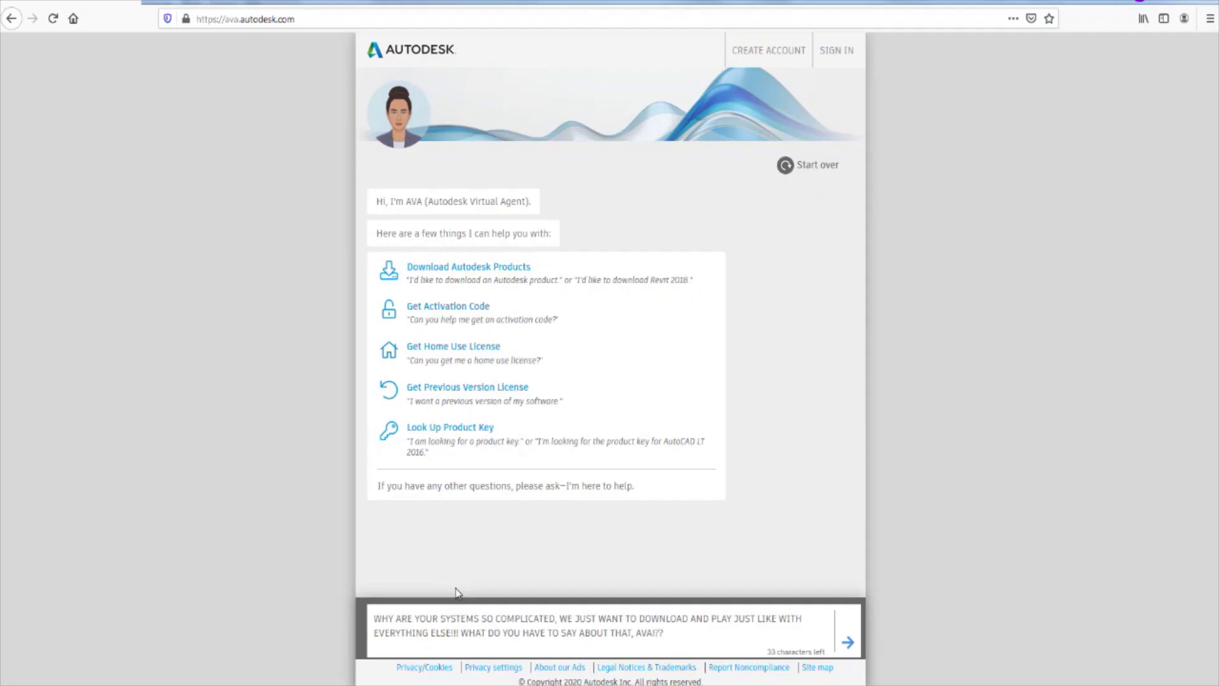
{"action": "type", "text": "?"}
{"action": "key", "text": "Return"}
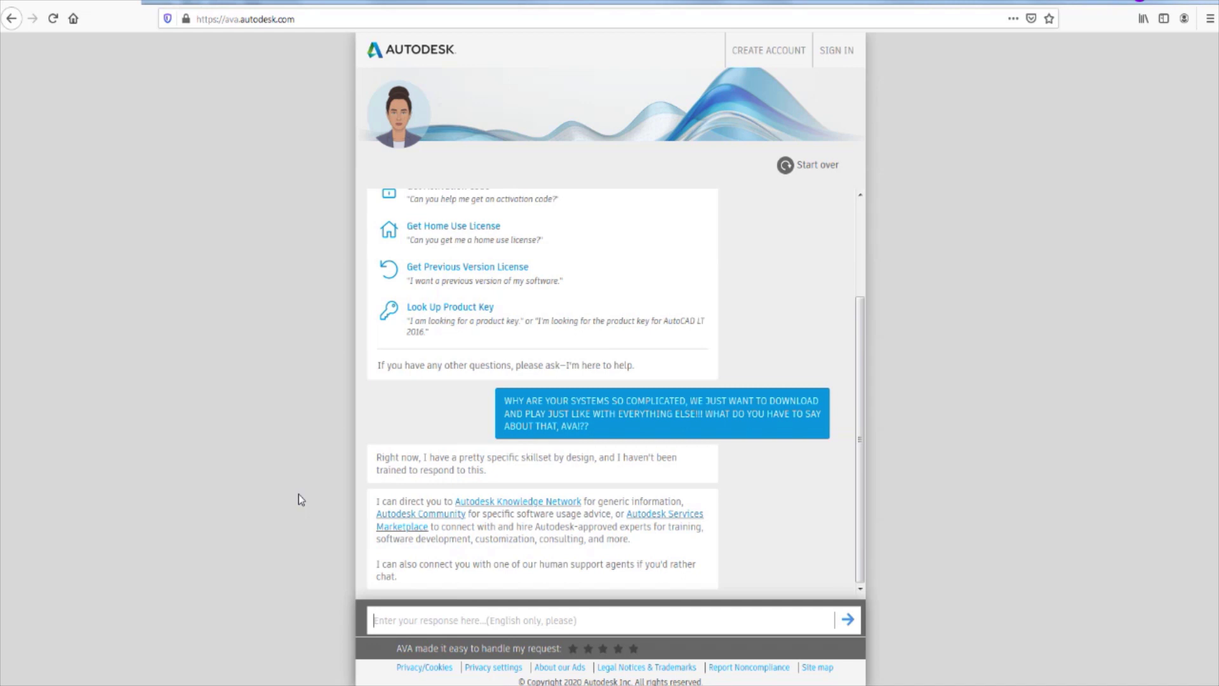
Step: Send AVA the request "download revit lt free trial" and open the new download experience (beta) link
{"action": "type", "text": "download"}
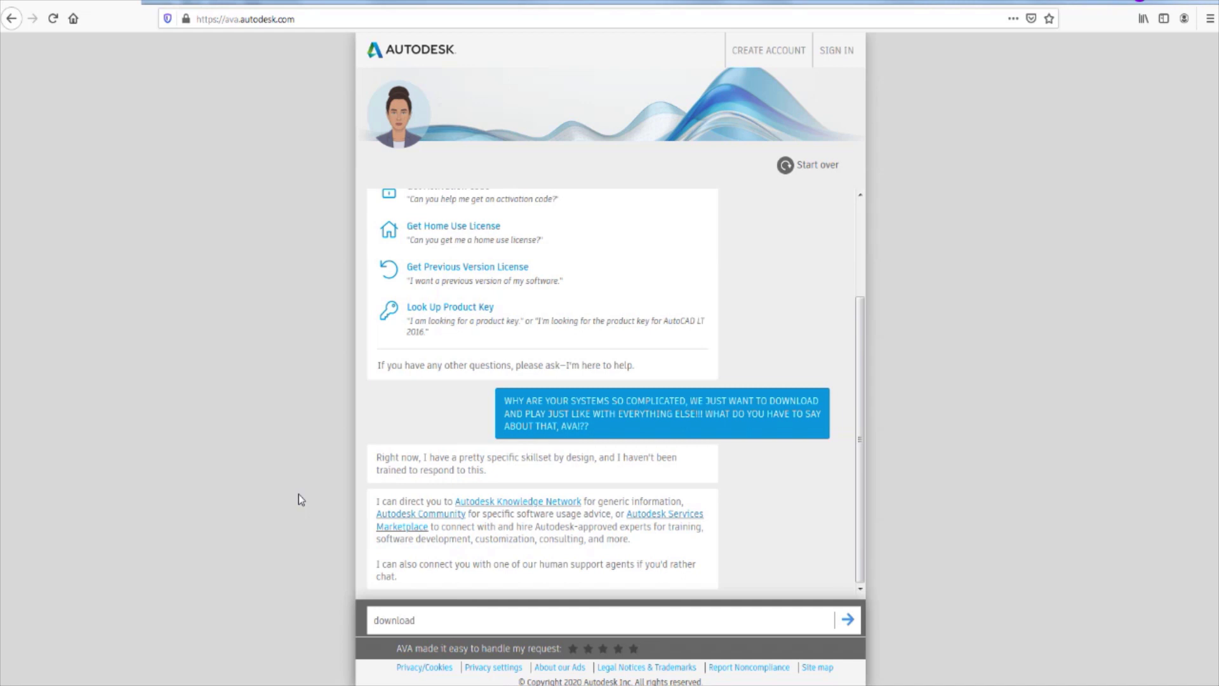
{"action": "type", "text": " revit lt"}
{"action": "type", "text": "free trial;"}
{"action": "key", "text": "Return"}
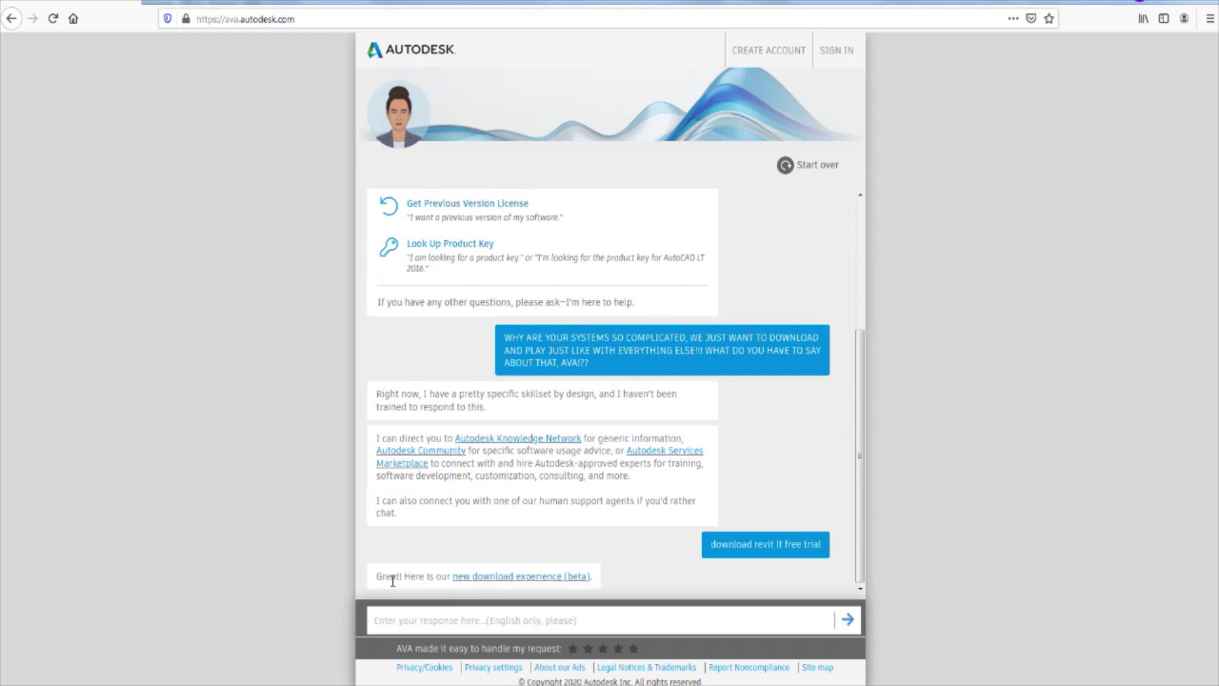
{"action": "left_click", "coordinate": [517, 576]}
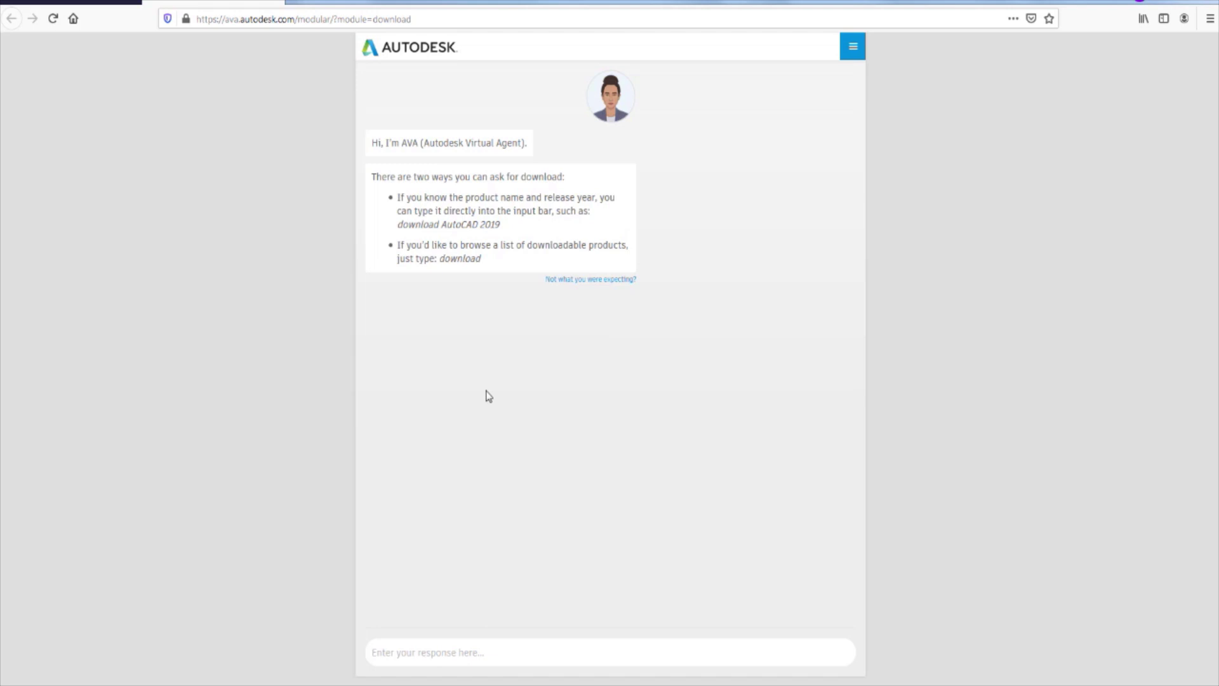
{"action": "type", "text": "YOU BETTER WORK THIS TIME!!!"}
{"action": "key", "text": "Return"}
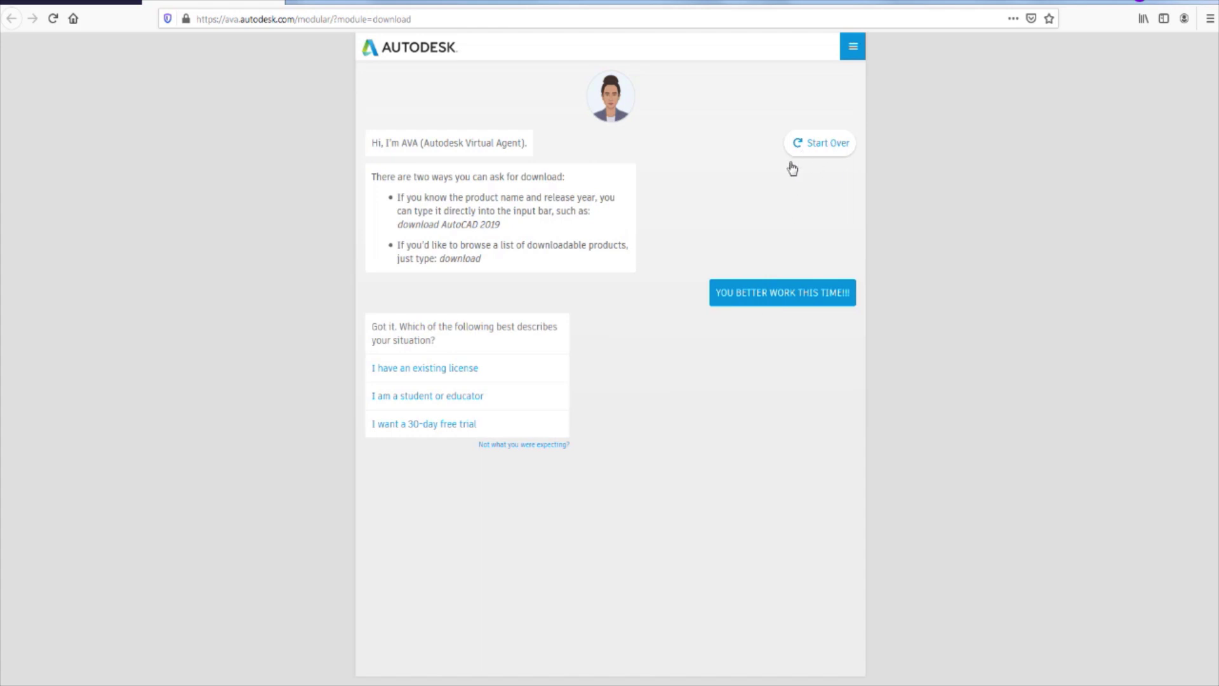
{"action": "left_click", "coordinate": [819, 143]}
{"action": "left_click", "coordinate": [710, 390]}
Step: Send AVA the request "download revit lt free trial" in the restarted chat
{"action": "left_click", "coordinate": [457, 651]}
{"action": "type", "text": "d"}
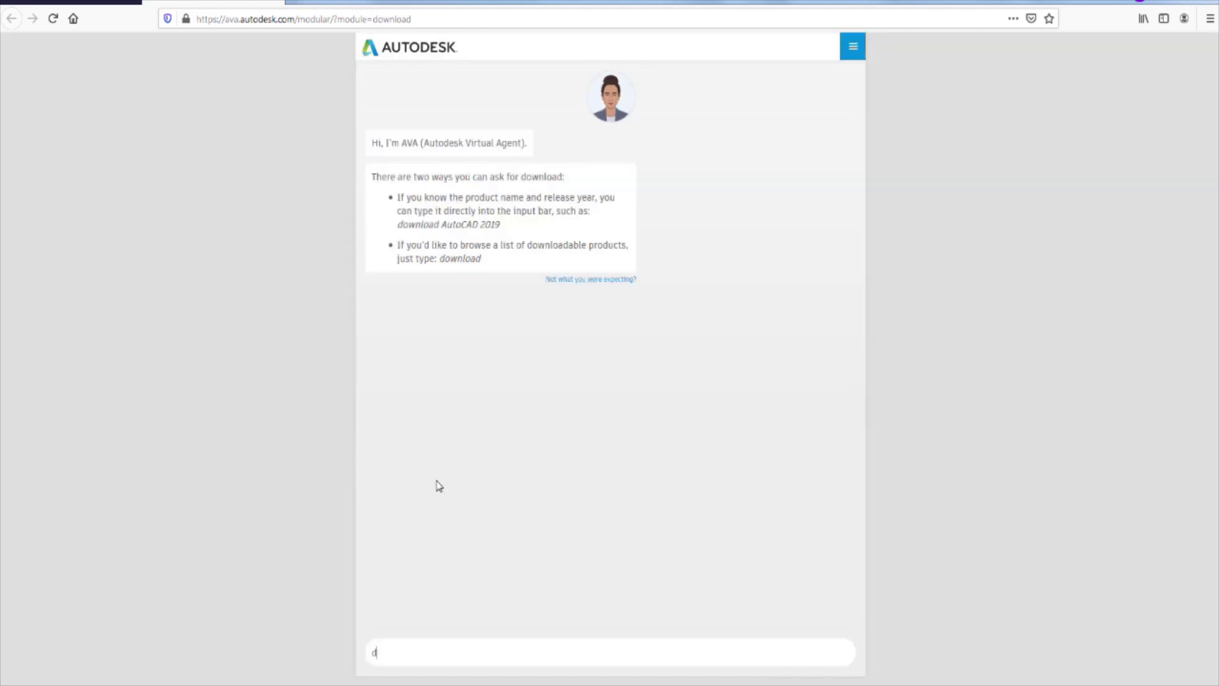
{"action": "type", "text": "ownload revit lt free trial"}
{"action": "key", "text": "Return"}
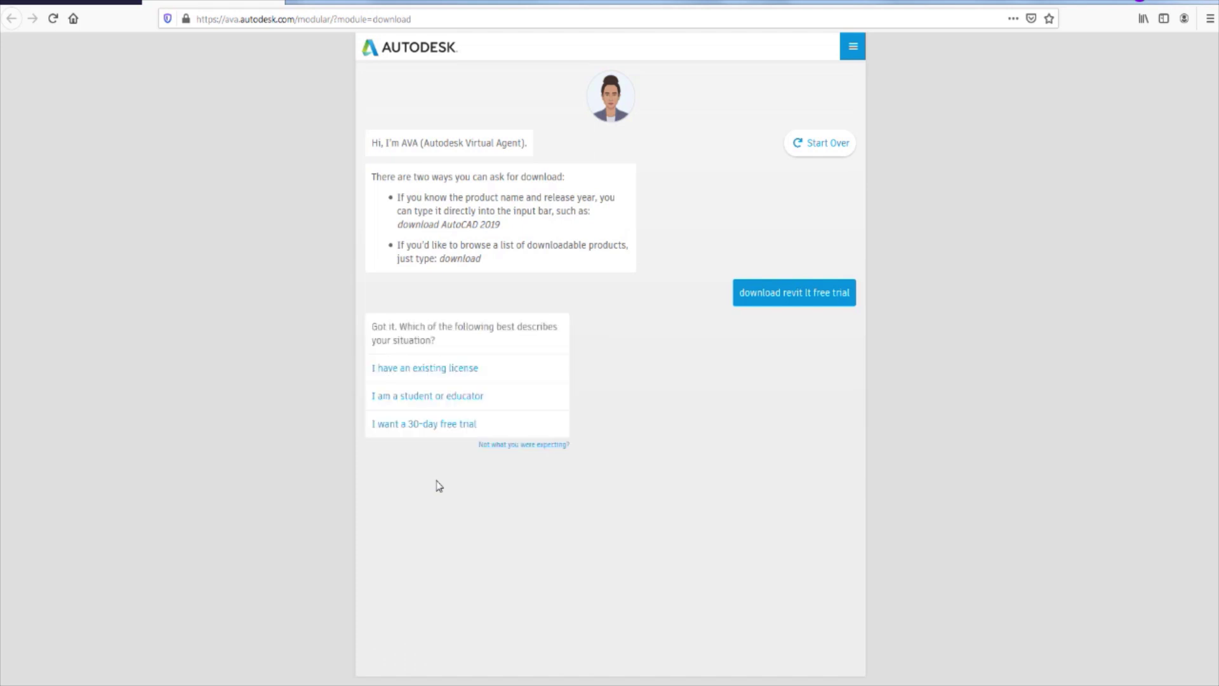
Step: Ask for a 30-day free trial for this computer, continue within AVA, and choose Revit LT 2021 as the product
{"action": "left_click", "coordinate": [402, 429]}
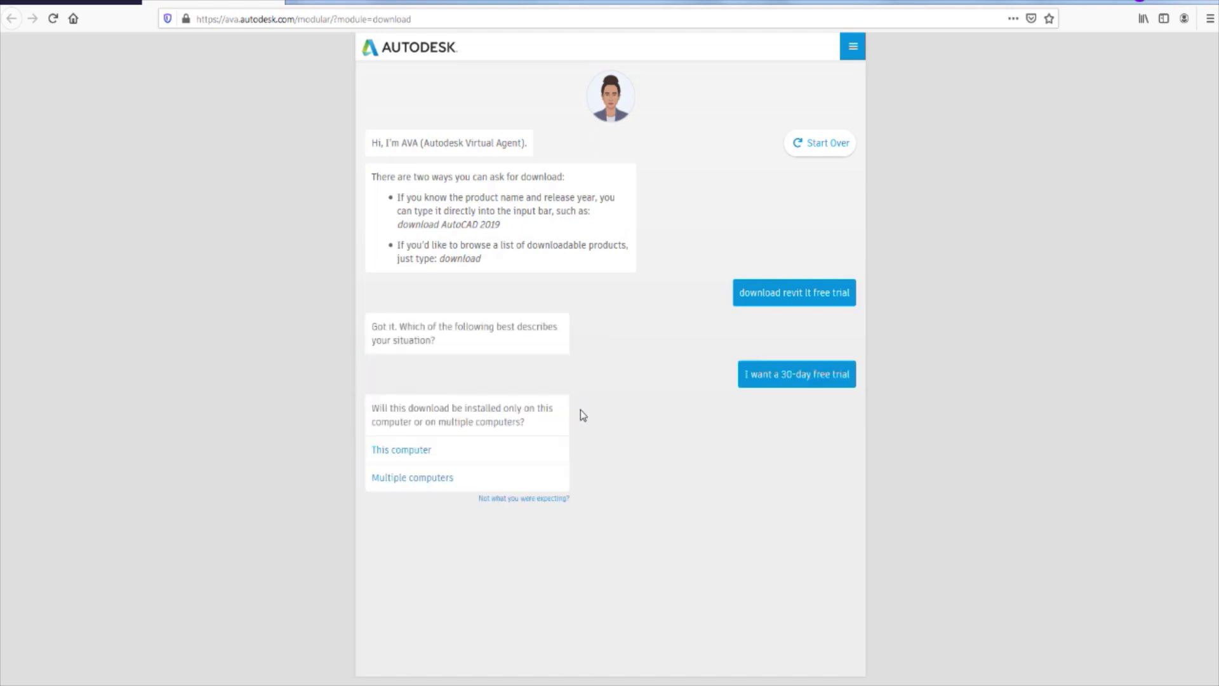
{"action": "left_click", "coordinate": [489, 461]}
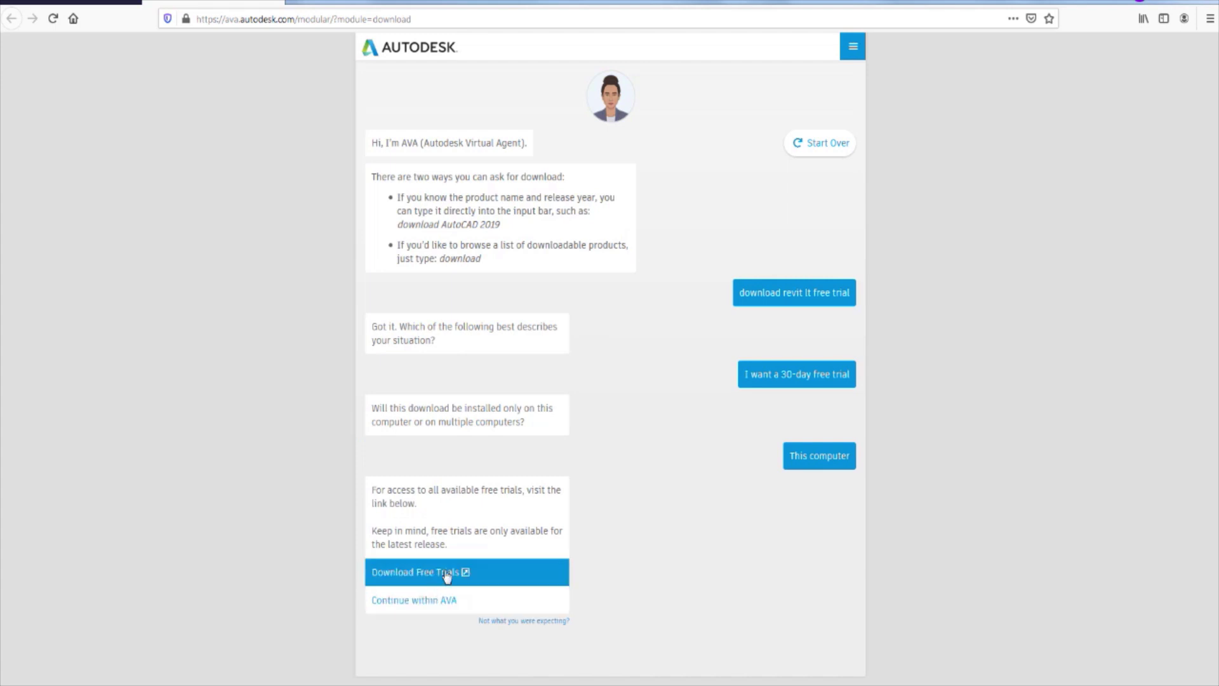
{"action": "left_click", "coordinate": [424, 609]}
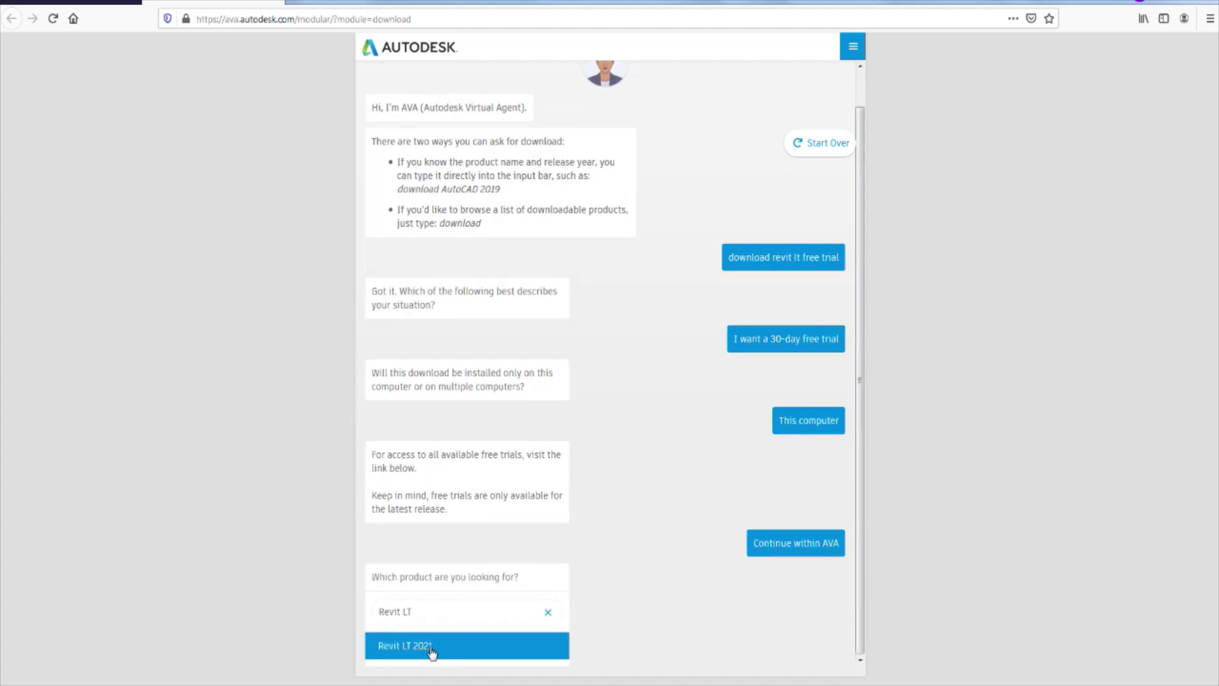
{"action": "left_click", "coordinate": [431, 646]}
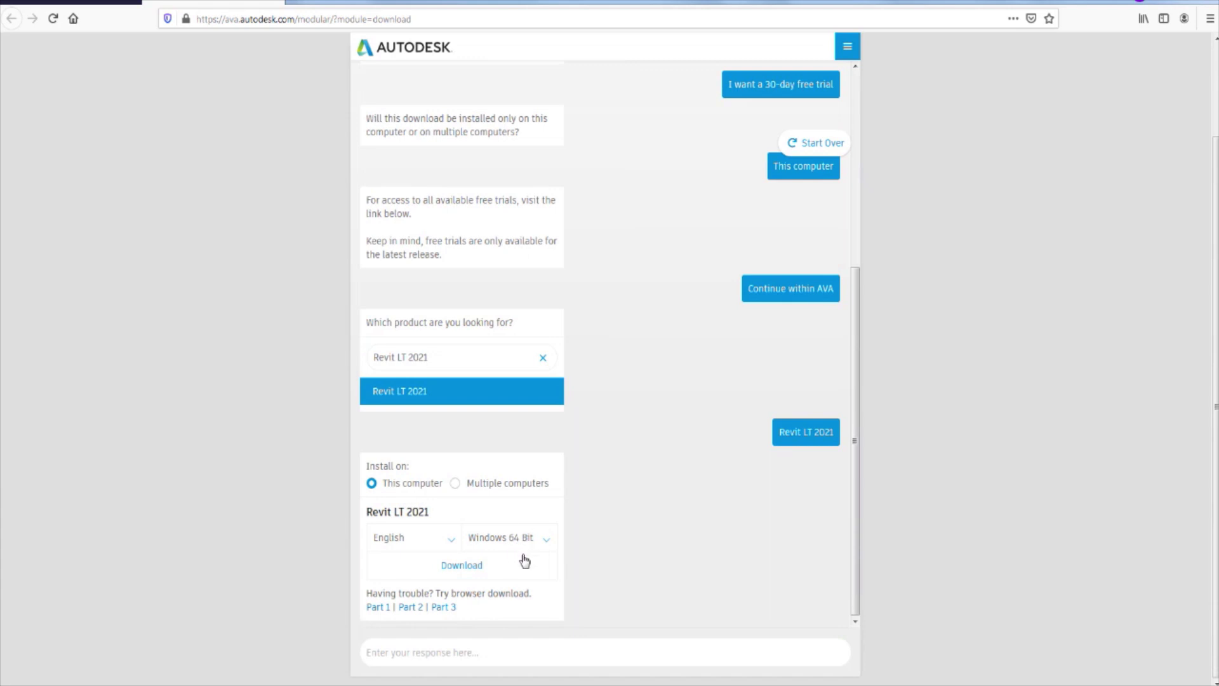
Step: Download the English Windows 64 Bit Revit LT 2021 web installer to the Downloads folder, replacing the existing AutodeskDownloadManager_webinstall.exe
{"action": "left_click", "coordinate": [479, 574]}
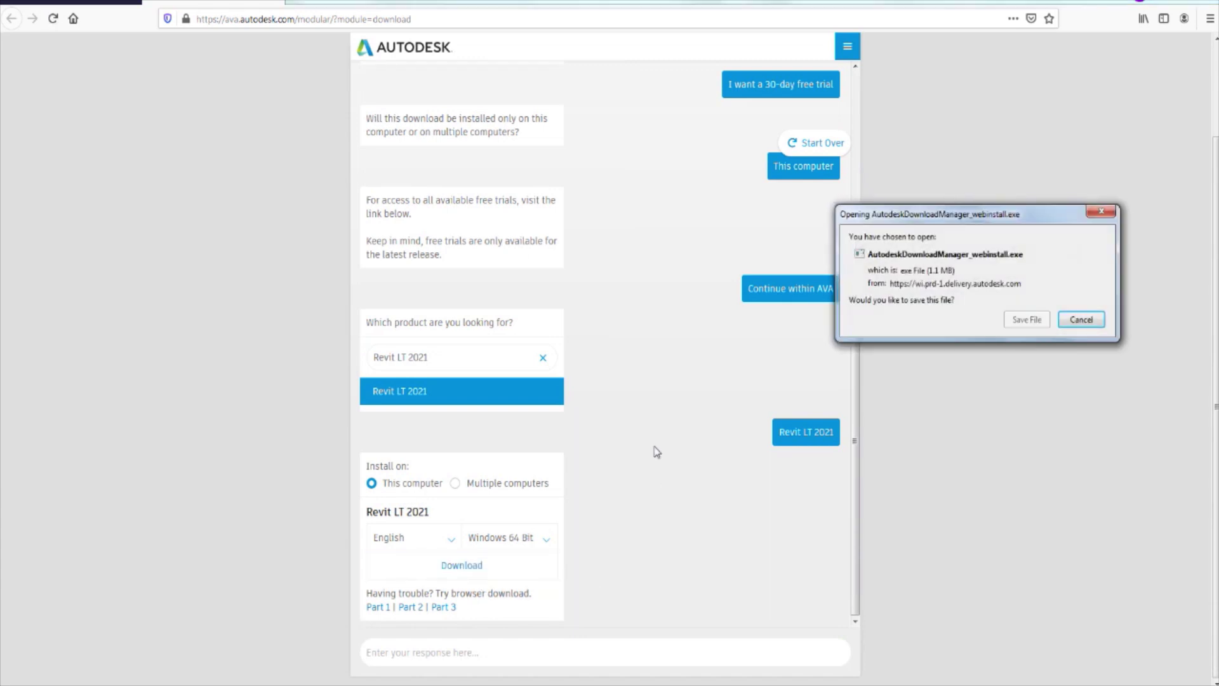
{"action": "left_click", "coordinate": [1041, 323]}
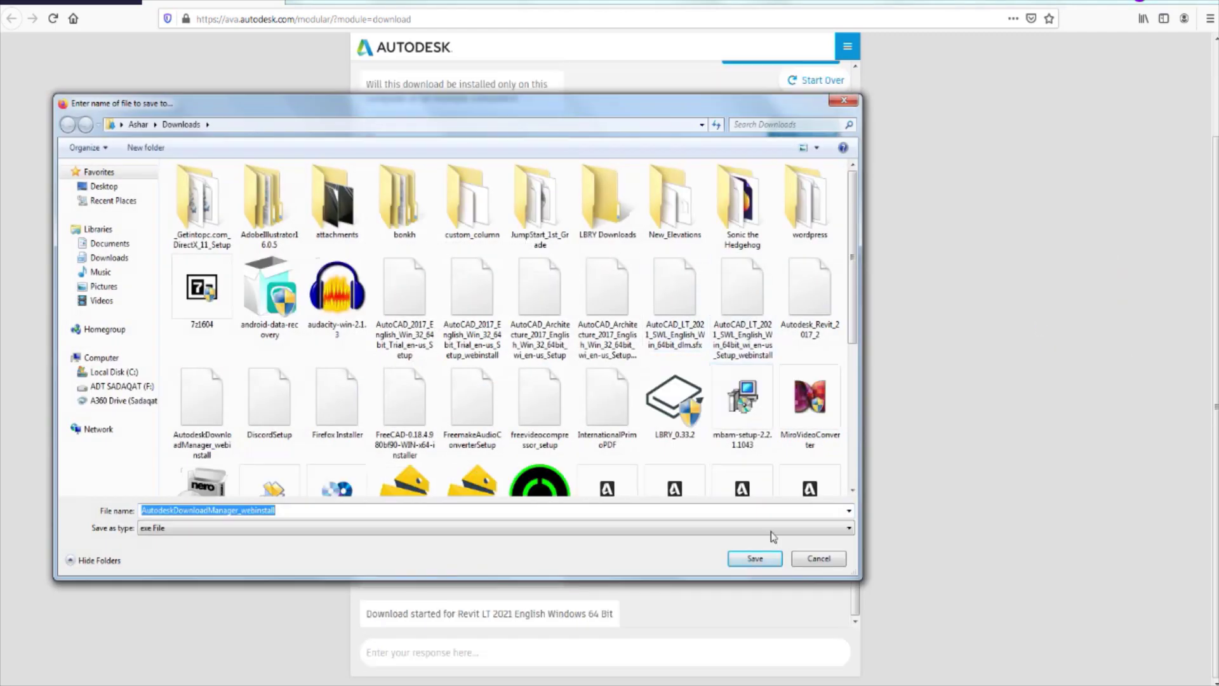
{"action": "left_click", "coordinate": [755, 559]}
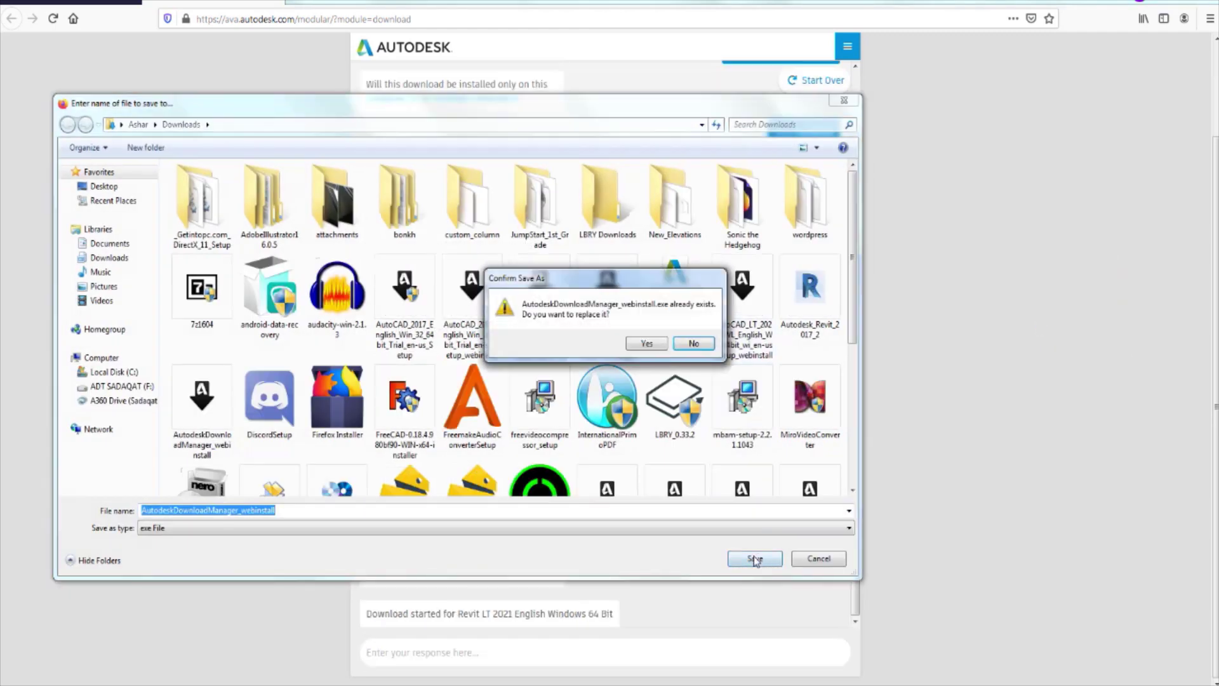
{"action": "left_click", "coordinate": [646, 343]}
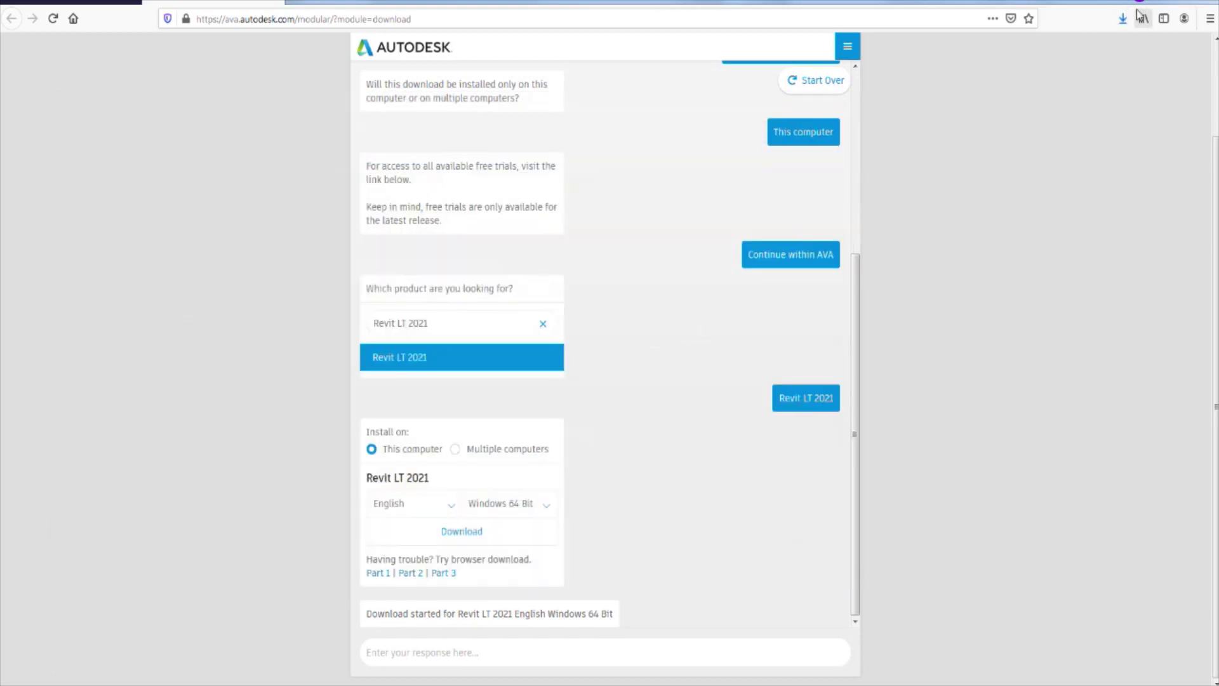
Step: Try to install Revit LT 2021 by running the downloaded AutodeskDownloadManager_webinstall.exe, and close its installer window
{"action": "left_click", "coordinate": [1122, 19]}
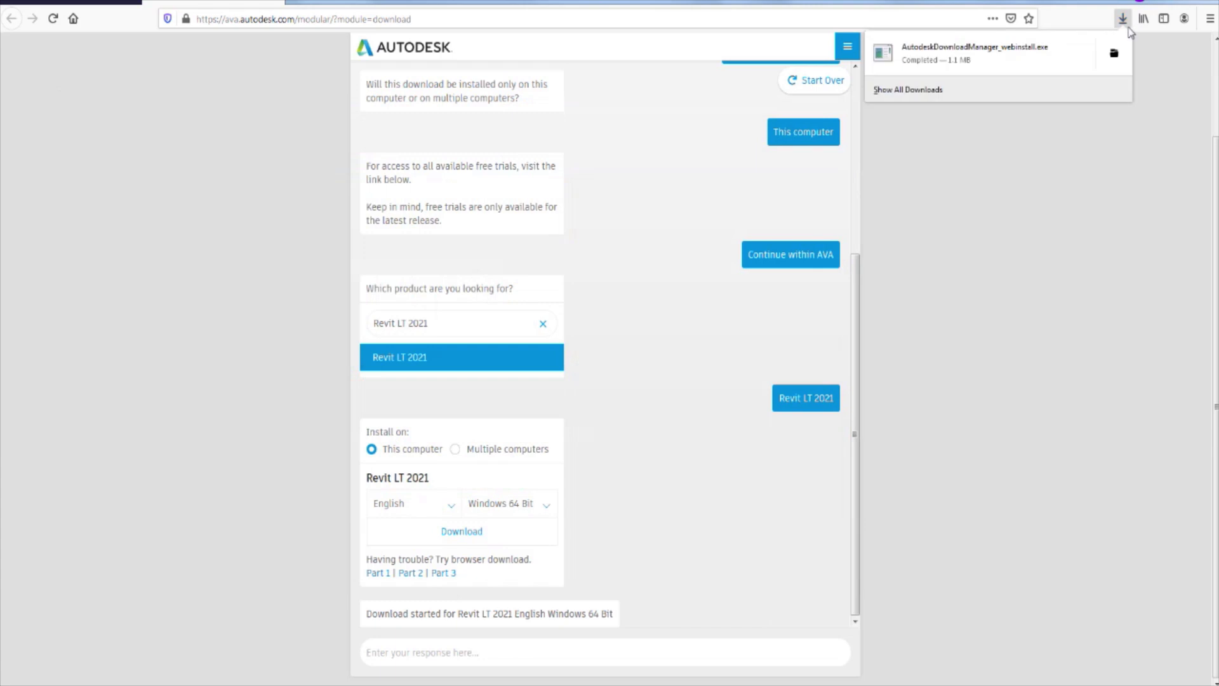
{"action": "left_click", "coordinate": [1046, 46]}
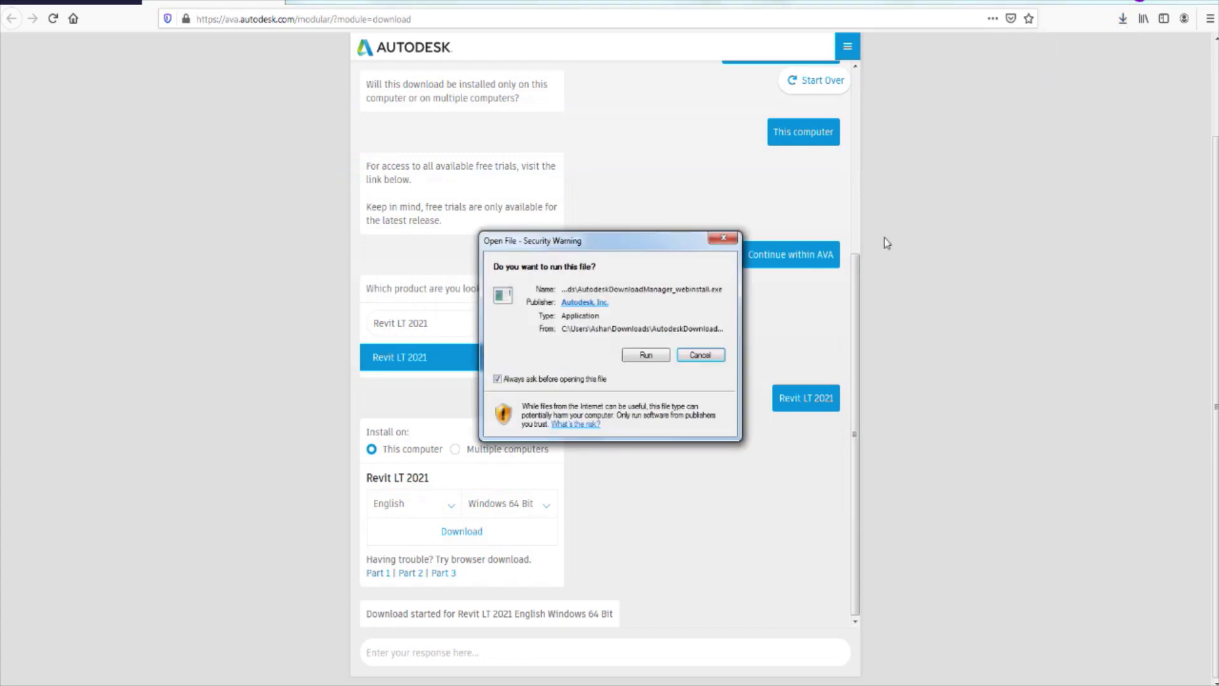
{"action": "left_click", "coordinate": [645, 354]}
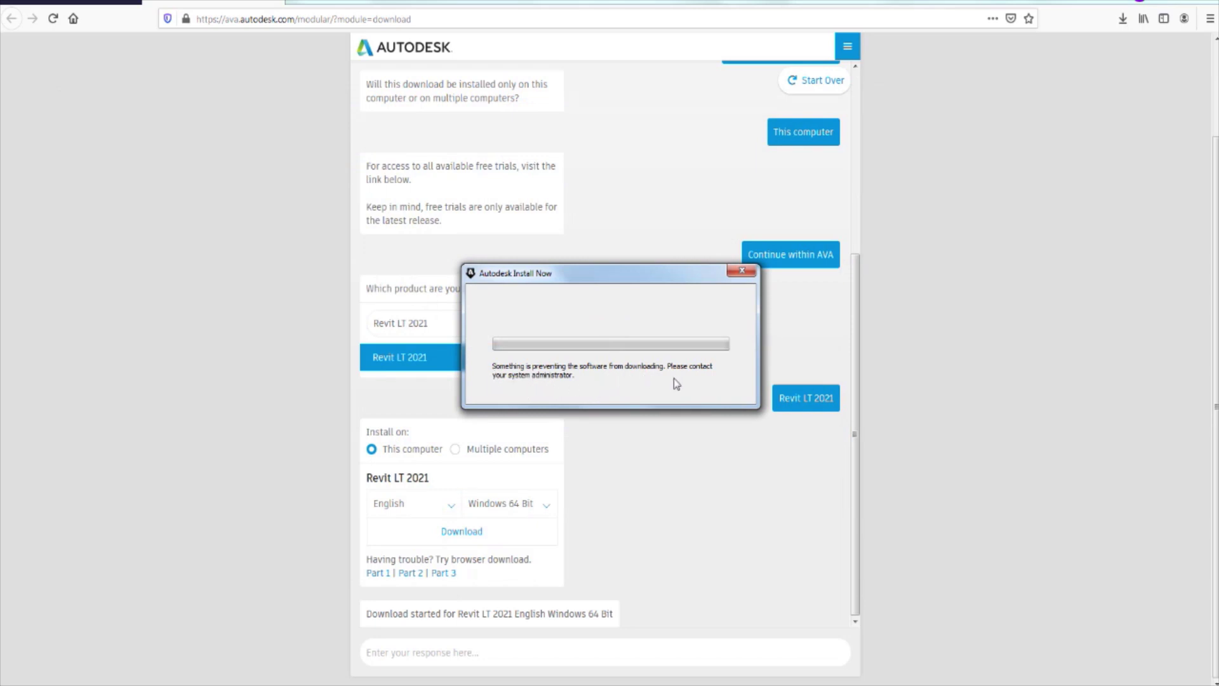
{"action": "left_click", "coordinate": [742, 271]}
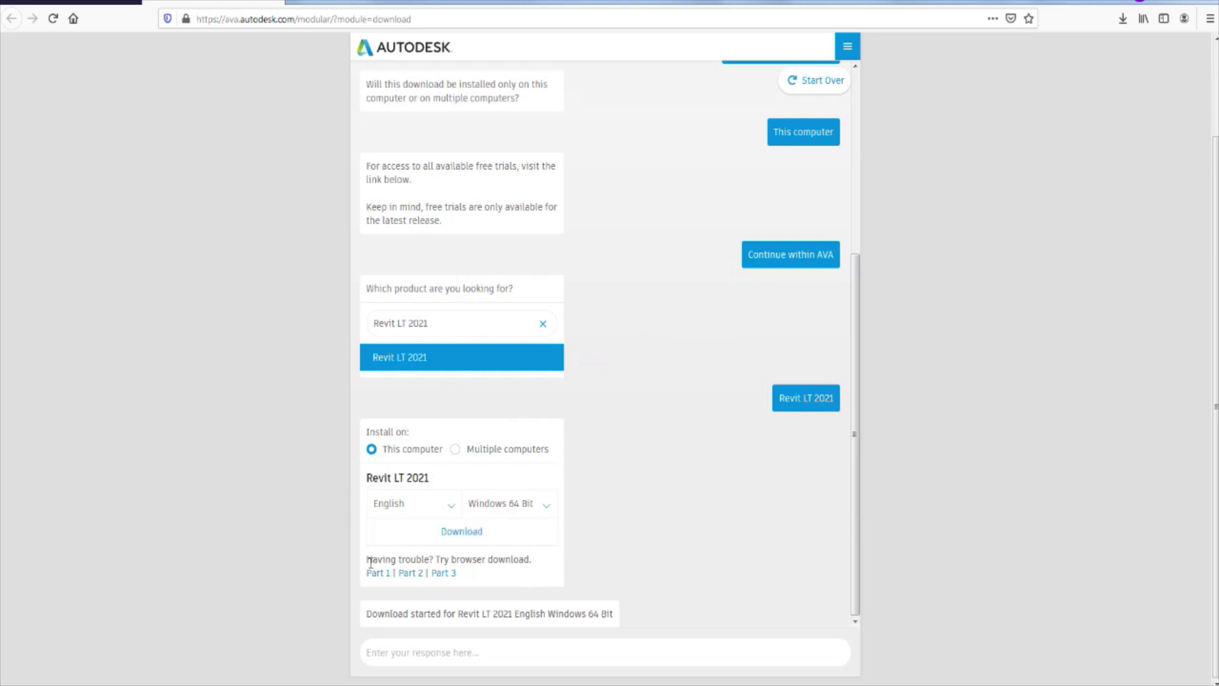
Step: Highlight the browser download hint, request Part 1 of Revit LT 2021, and dismiss the download without saving it
{"action": "left_click_drag", "start_coordinate": [368, 559], "coordinate": [535, 568]}
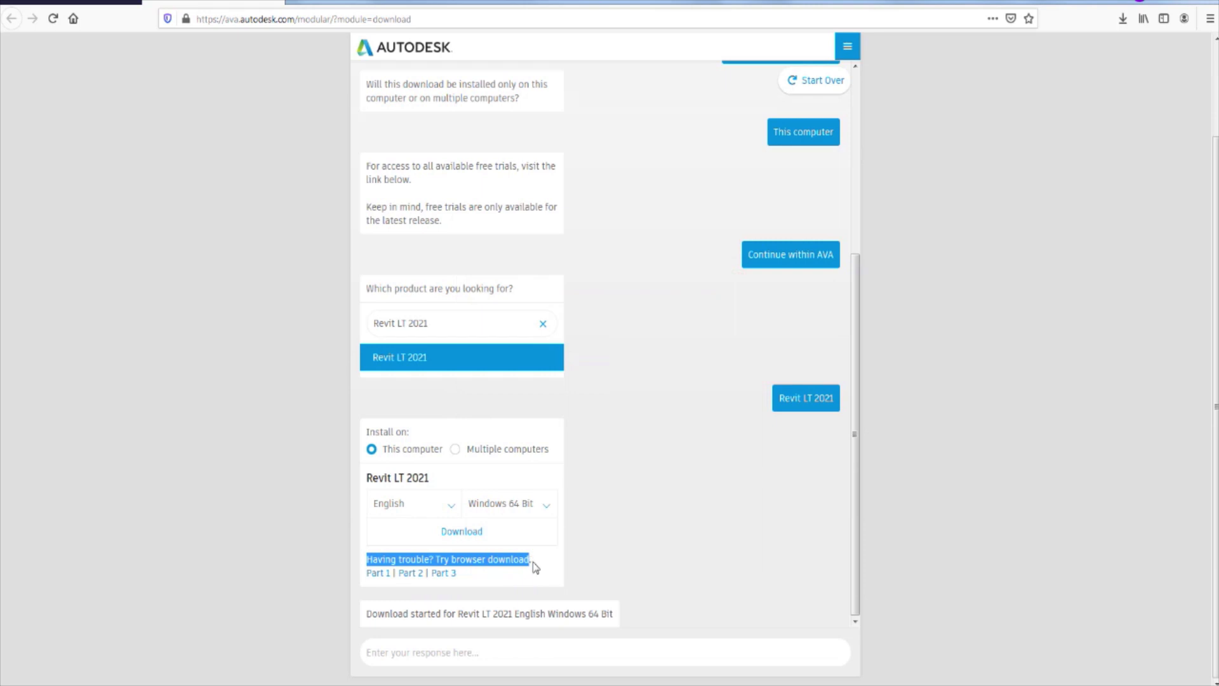
{"action": "left_click", "coordinate": [535, 566]}
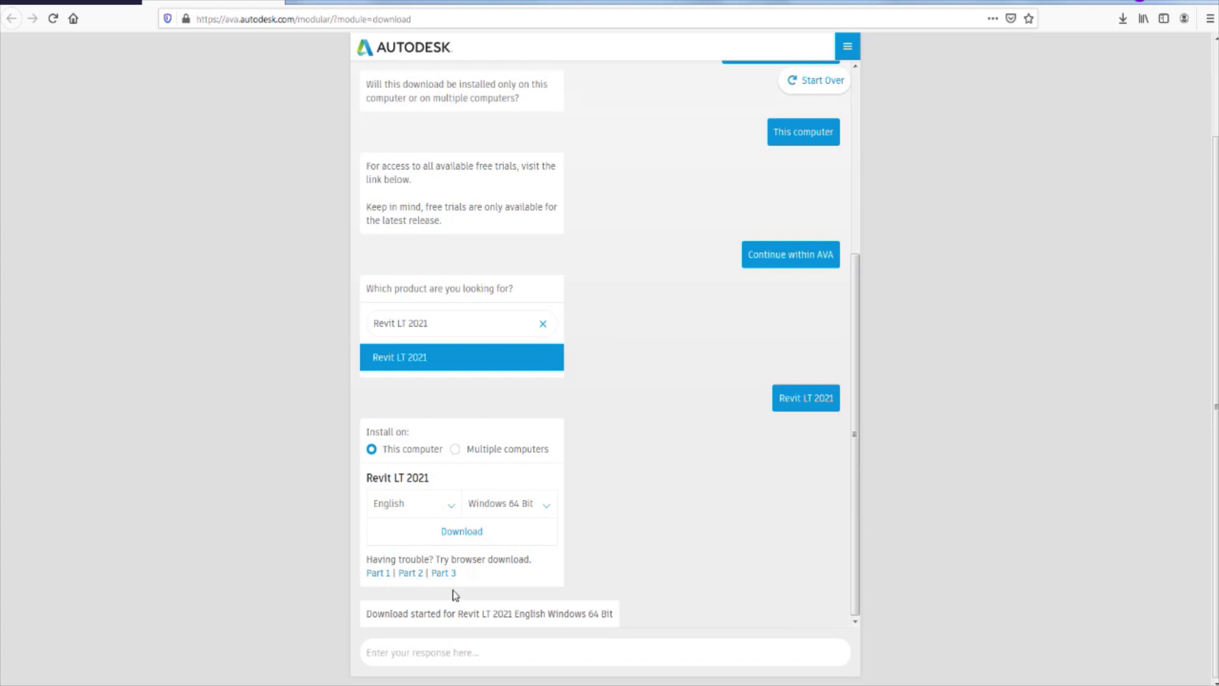
{"action": "left_click", "coordinate": [383, 575]}
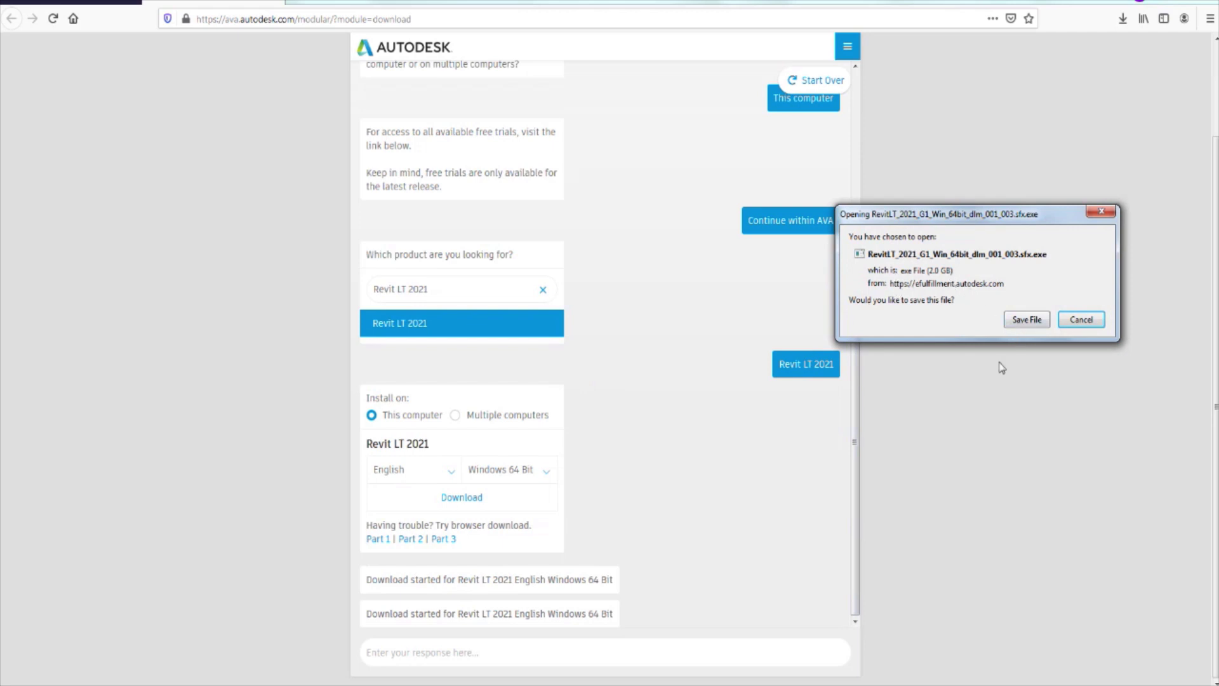
{"action": "left_click", "coordinate": [1069, 322]}
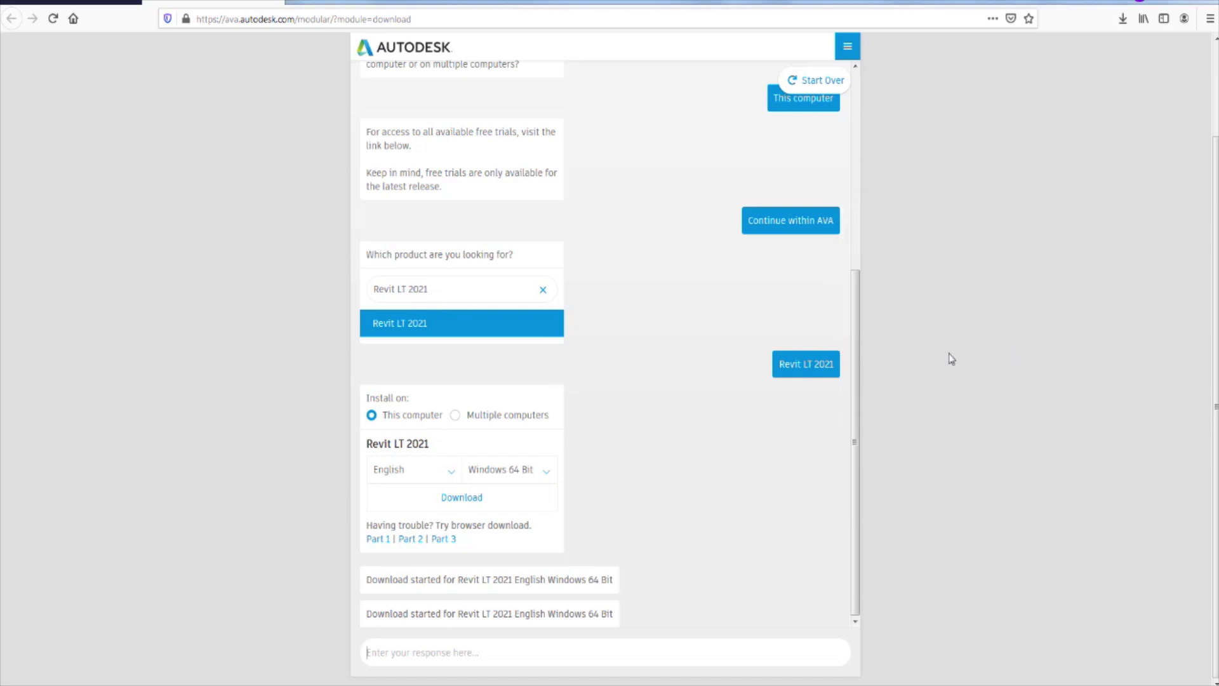
Step: Look through the Downloads folder, close it, and view the browser's full list of downloads
{"action": "left_click", "coordinate": [1124, 23]}
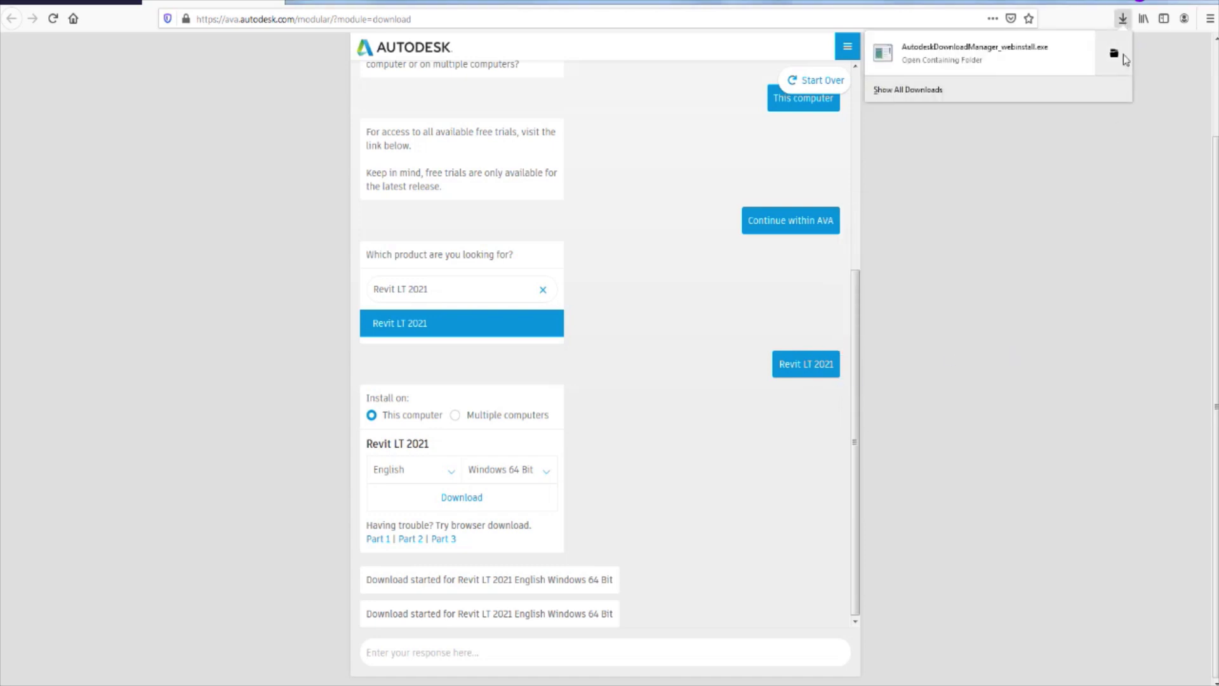
{"action": "left_click", "coordinate": [1125, 58]}
{"action": "scroll", "coordinate": [721, 380], "scroll_direction": "down", "scroll_amount": 5}
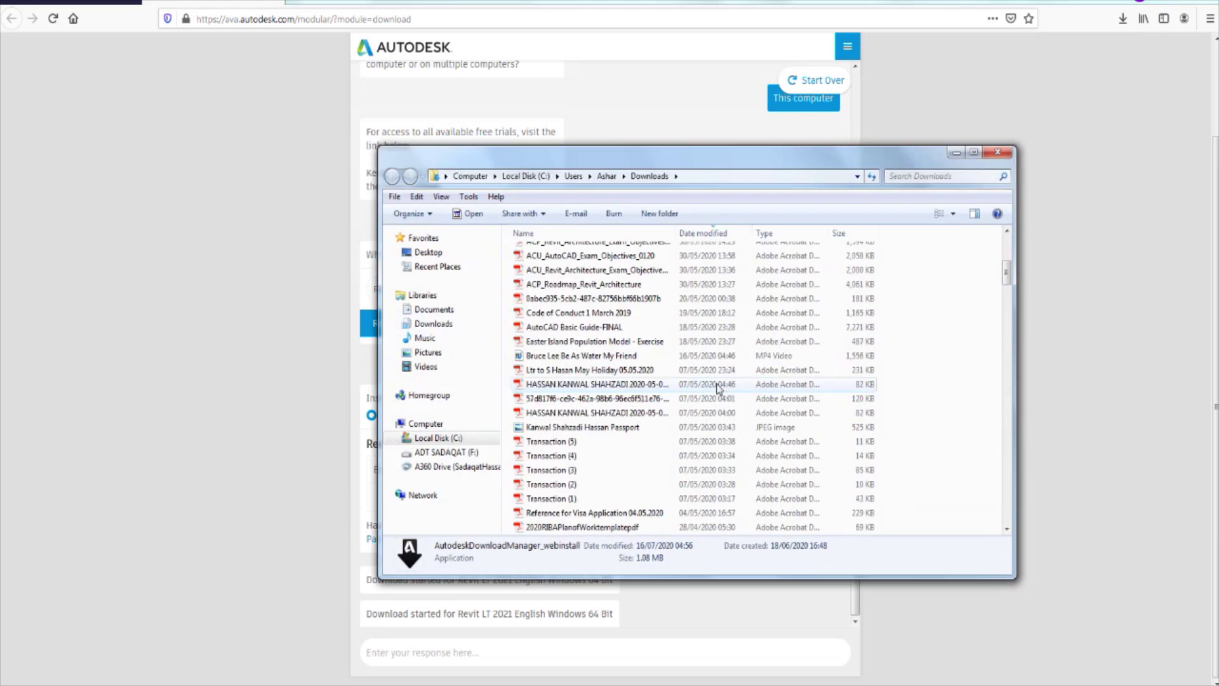
{"action": "scroll", "coordinate": [721, 379], "scroll_direction": "up", "scroll_amount": 10}
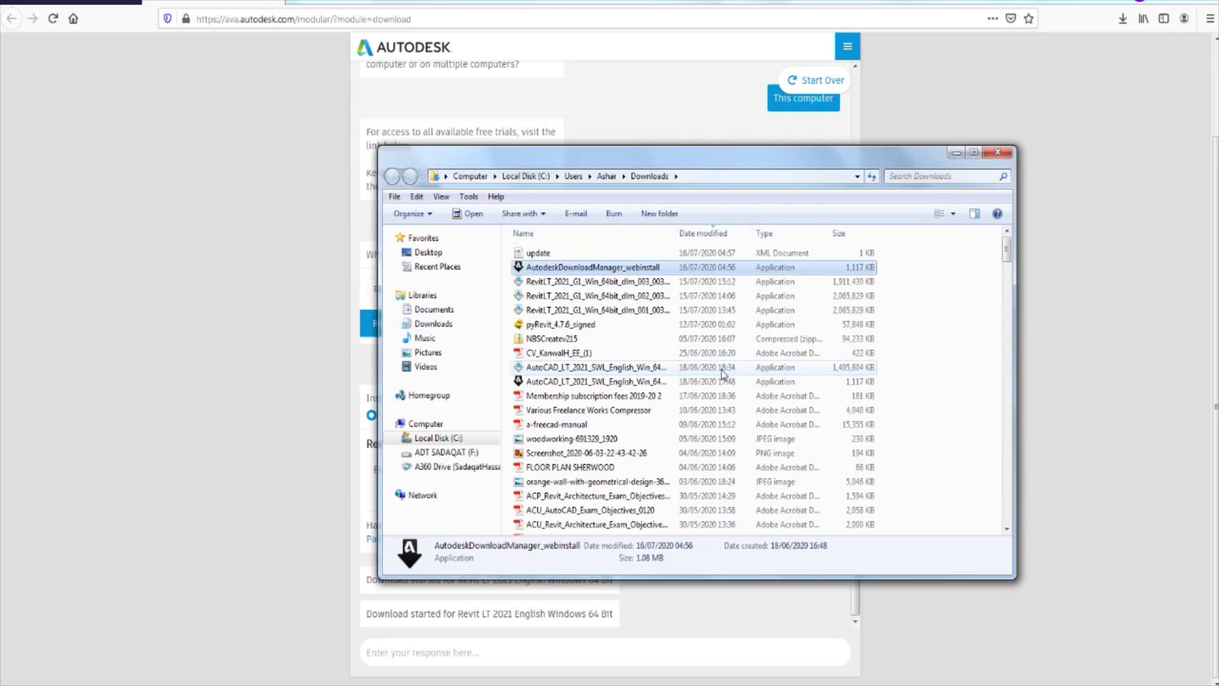
{"action": "left_click", "coordinate": [998, 152]}
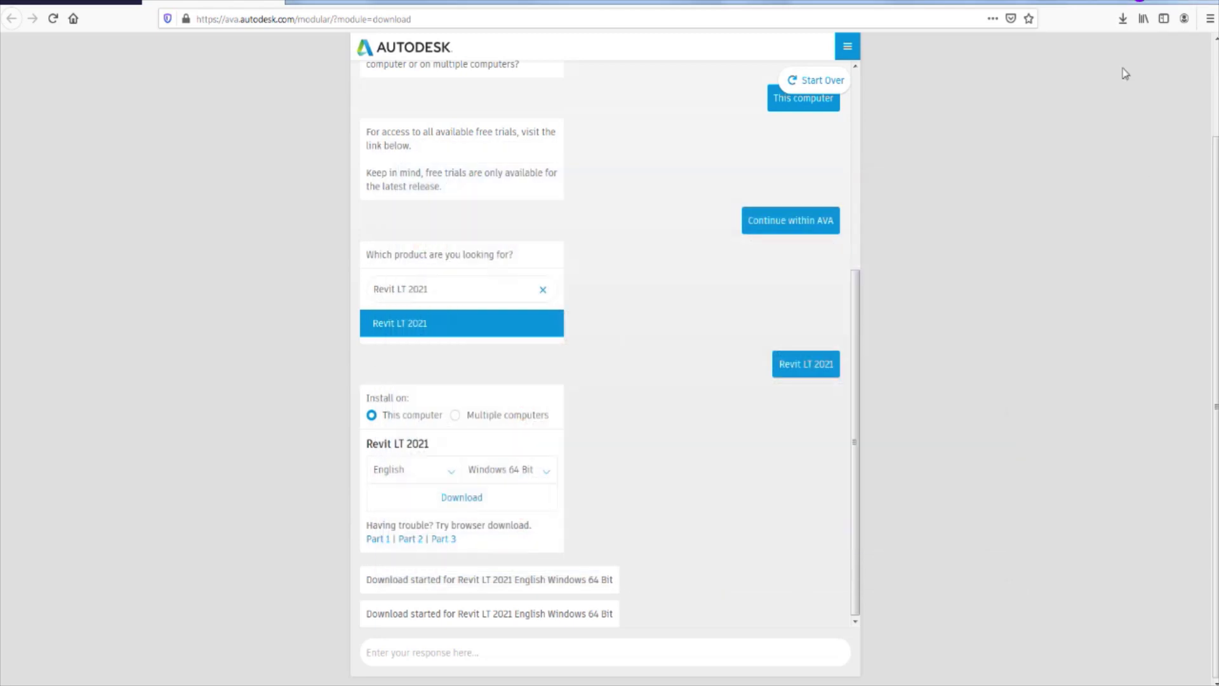
{"action": "left_click", "coordinate": [1123, 21]}
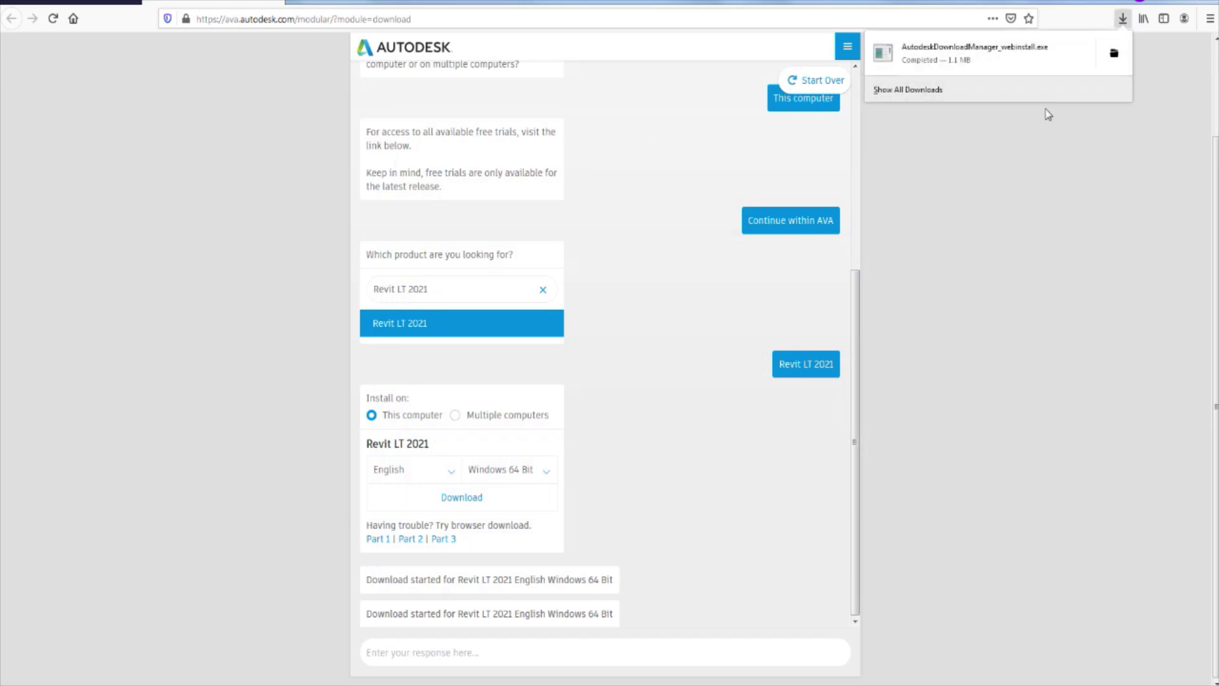
{"action": "left_click", "coordinate": [1047, 89]}
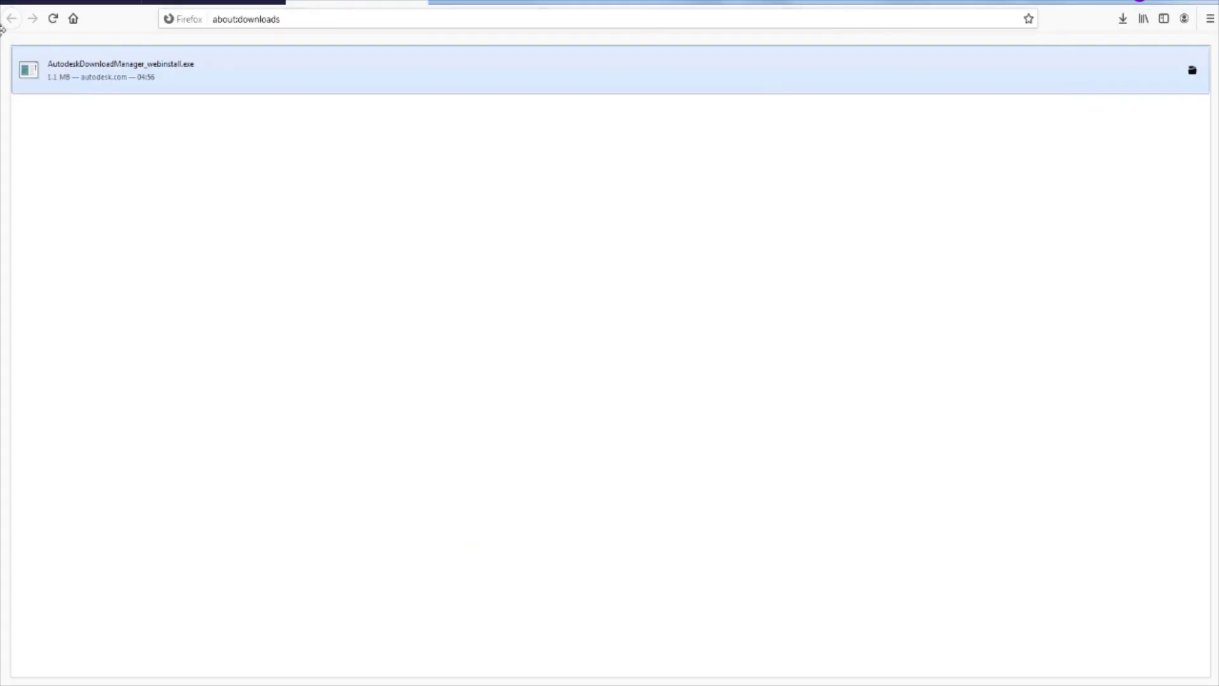
Step: Reopen the Downloads folder and widen the Name column to read the full names of the three RevitLT_2021_G1_Win_64bit_dlm files
{"action": "left_click", "coordinate": [1123, 18]}
{"action": "left_click", "coordinate": [1105, 55]}
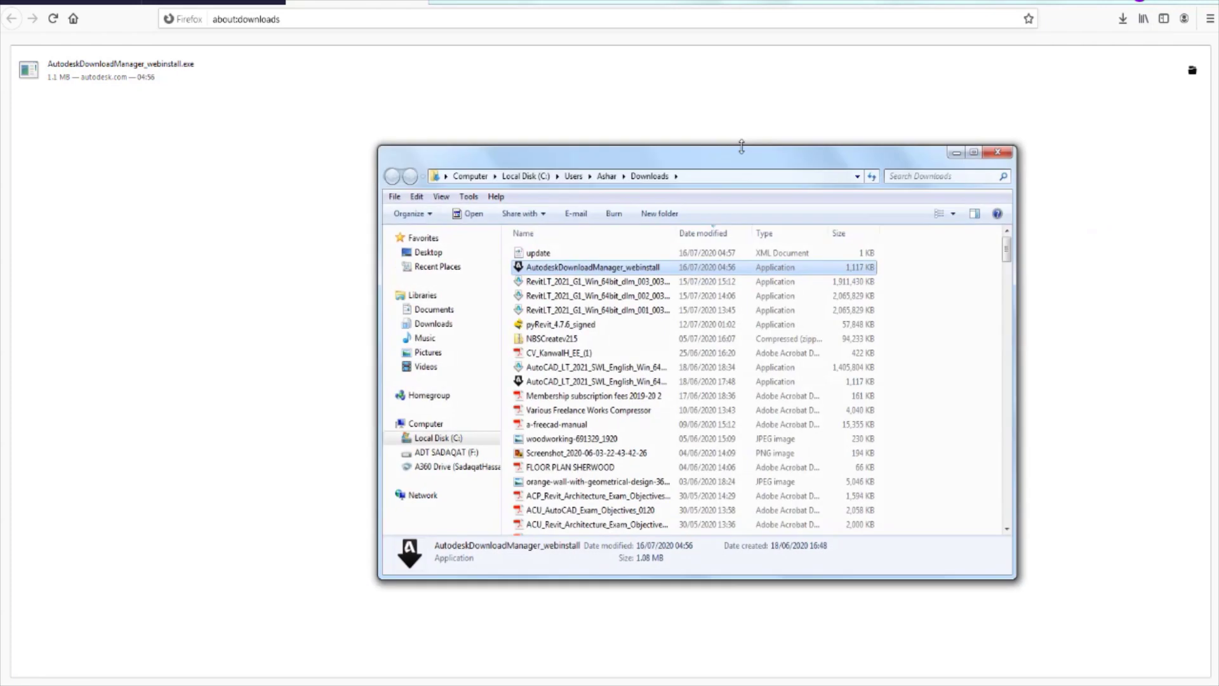
{"action": "scroll", "coordinate": [674, 337], "scroll_direction": "down", "scroll_amount": 1}
{"action": "scroll", "coordinate": [674, 337], "scroll_direction": "up", "scroll_amount": 1}
{"action": "left_click", "coordinate": [635, 284]}
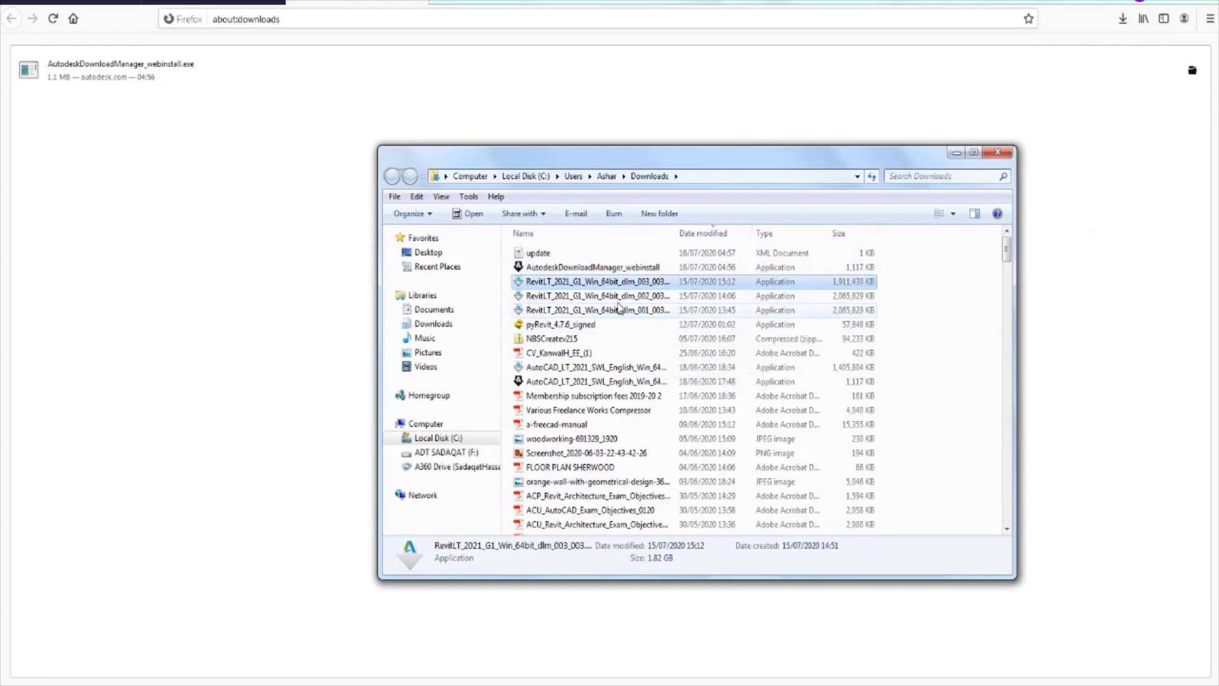
{"action": "left_click", "coordinate": [659, 311]}
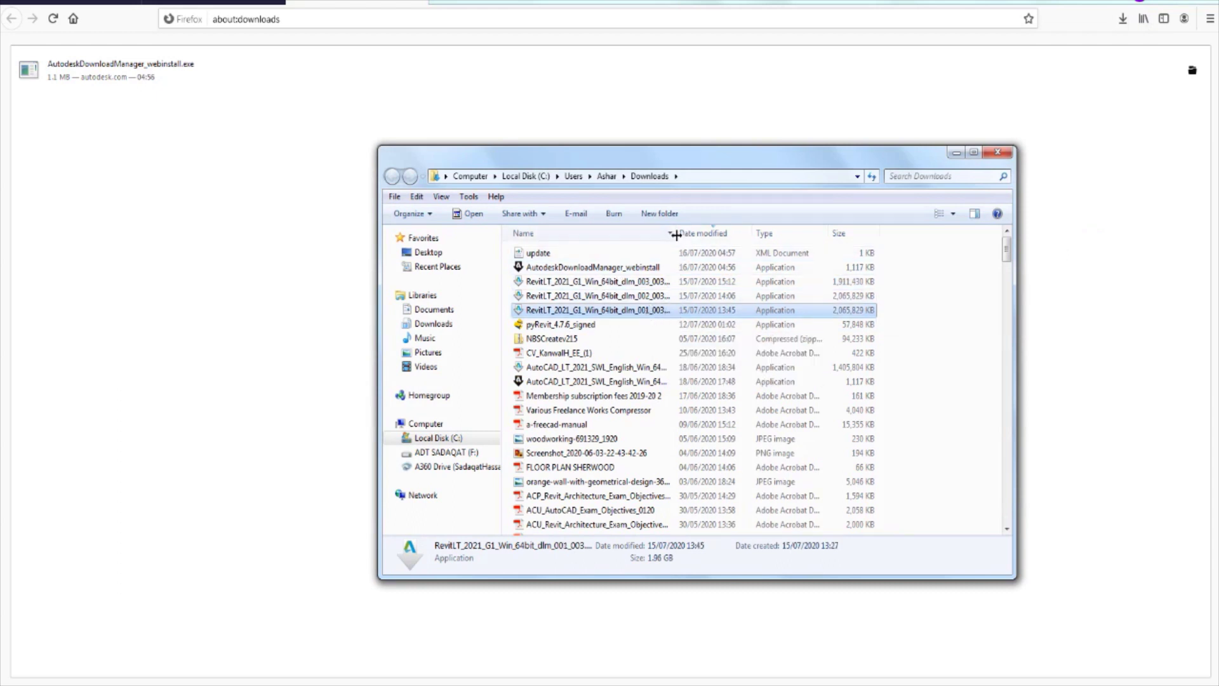
{"action": "left_click_drag", "start_coordinate": [675, 233], "coordinate": [768, 235]}
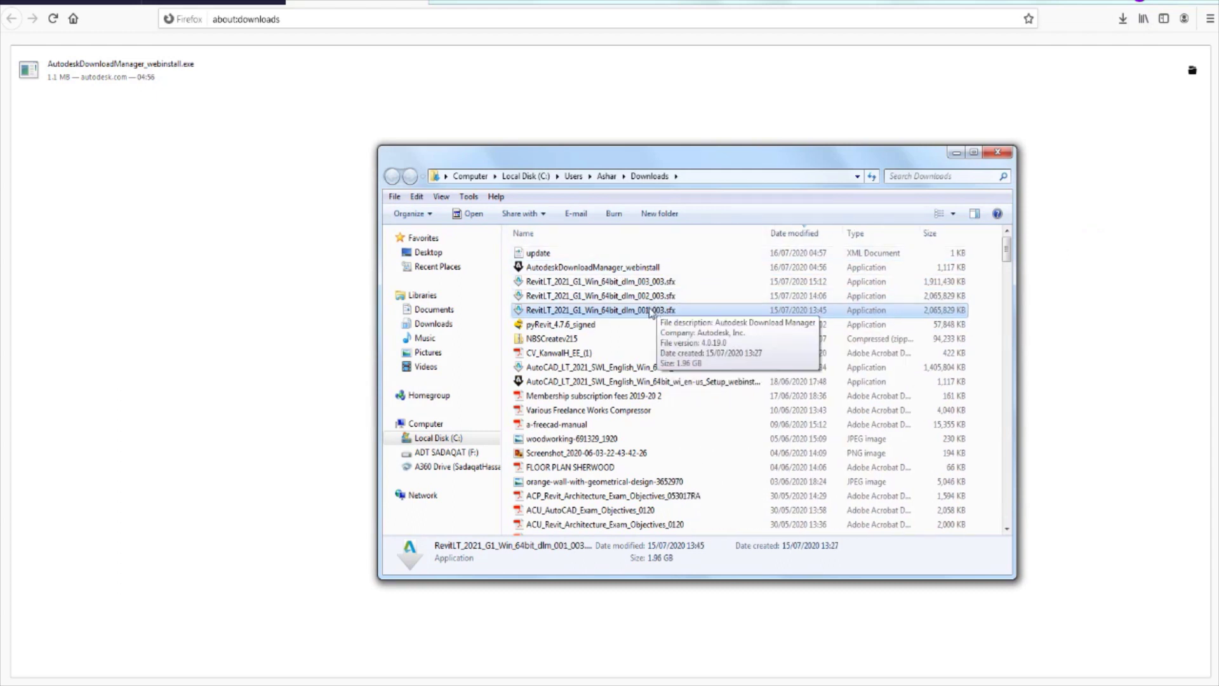
{"action": "left_click", "coordinate": [956, 153]}
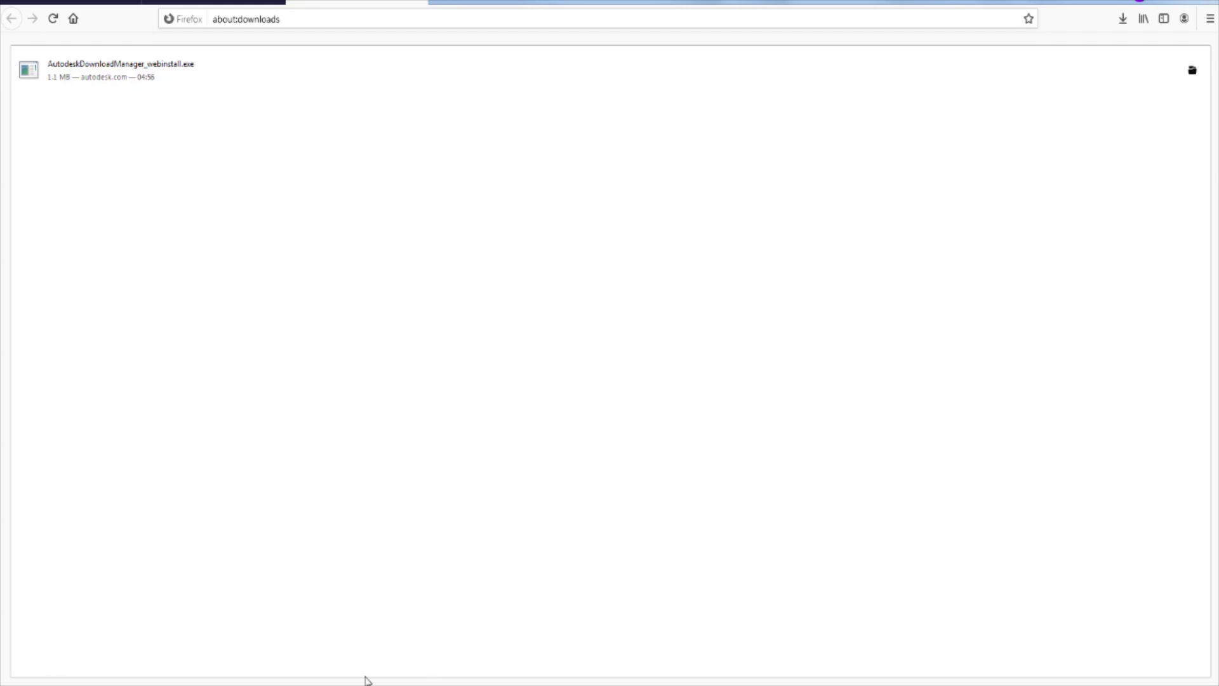
Step: Run RevitLT_2021_G1_Win_64bit_dlm_001_003.sfx from the Downloads folder and extract it to C:\Autodesk\
{"action": "left_click", "coordinate": [341, 675]}
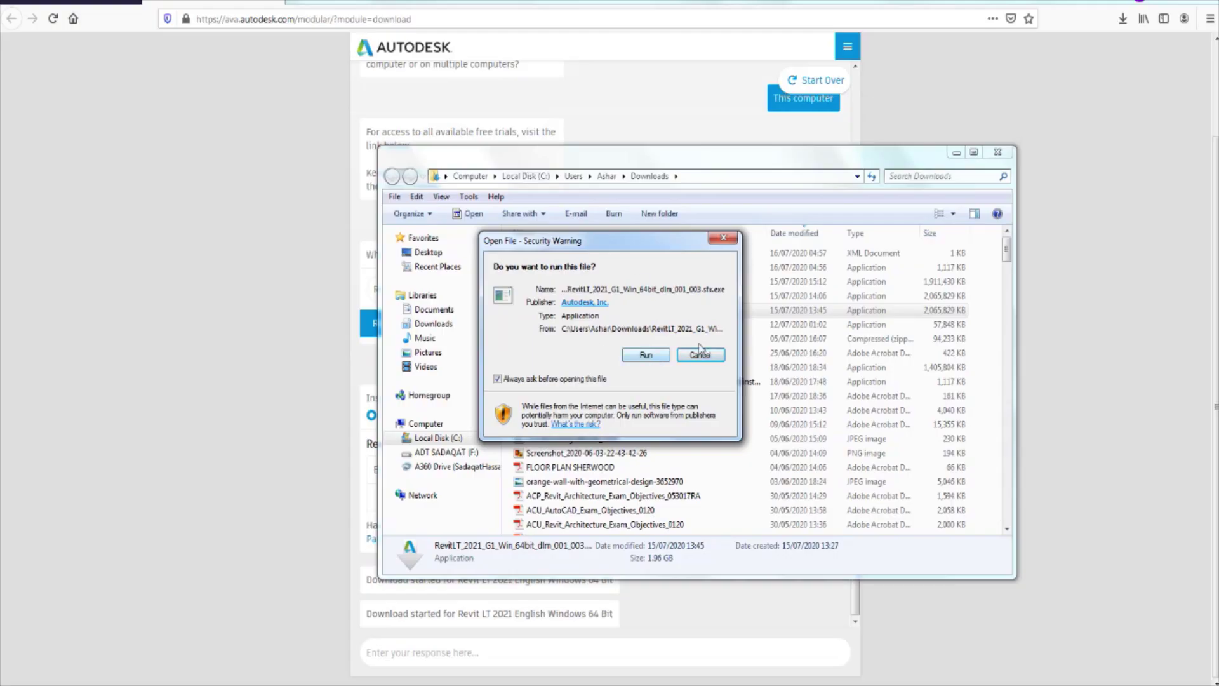
{"action": "left_click", "coordinate": [645, 355]}
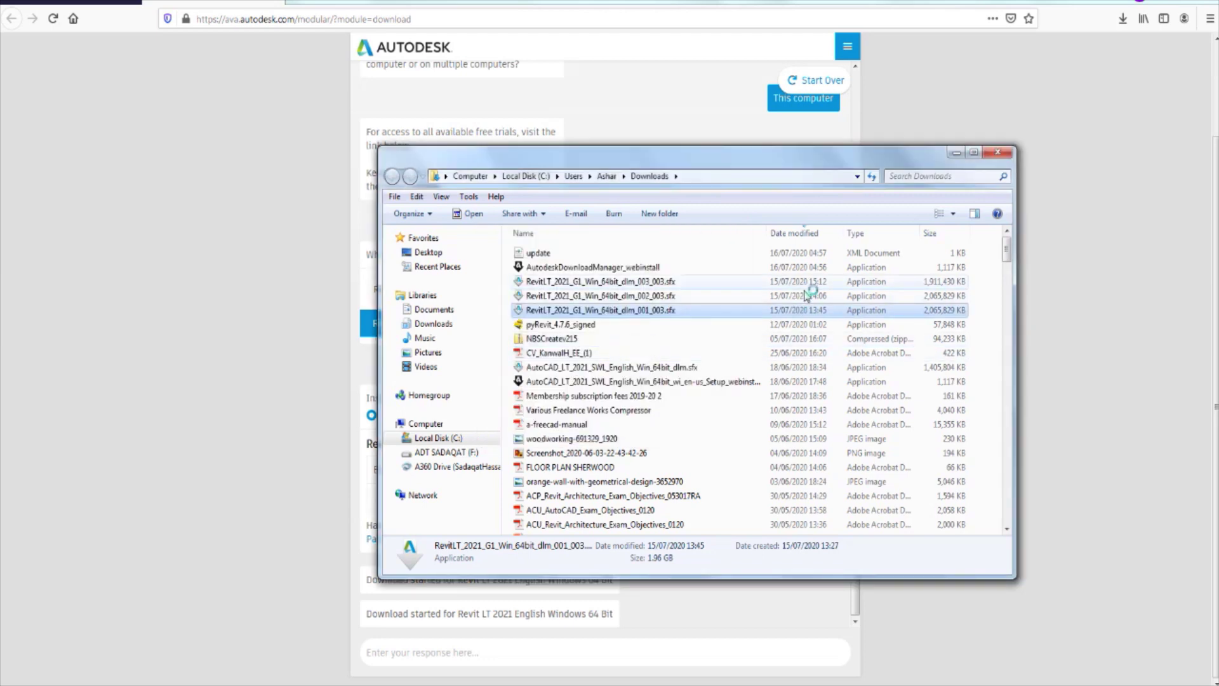
{"action": "left_click", "coordinate": [957, 154]}
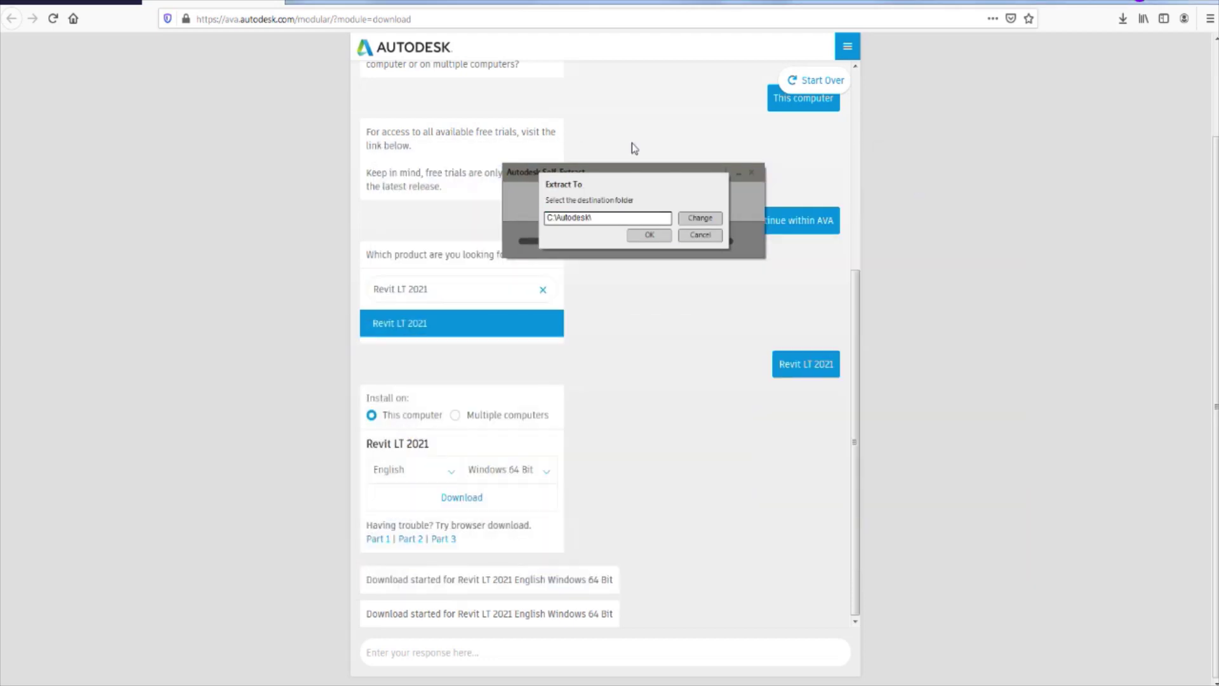
{"action": "left_click", "coordinate": [642, 238]}
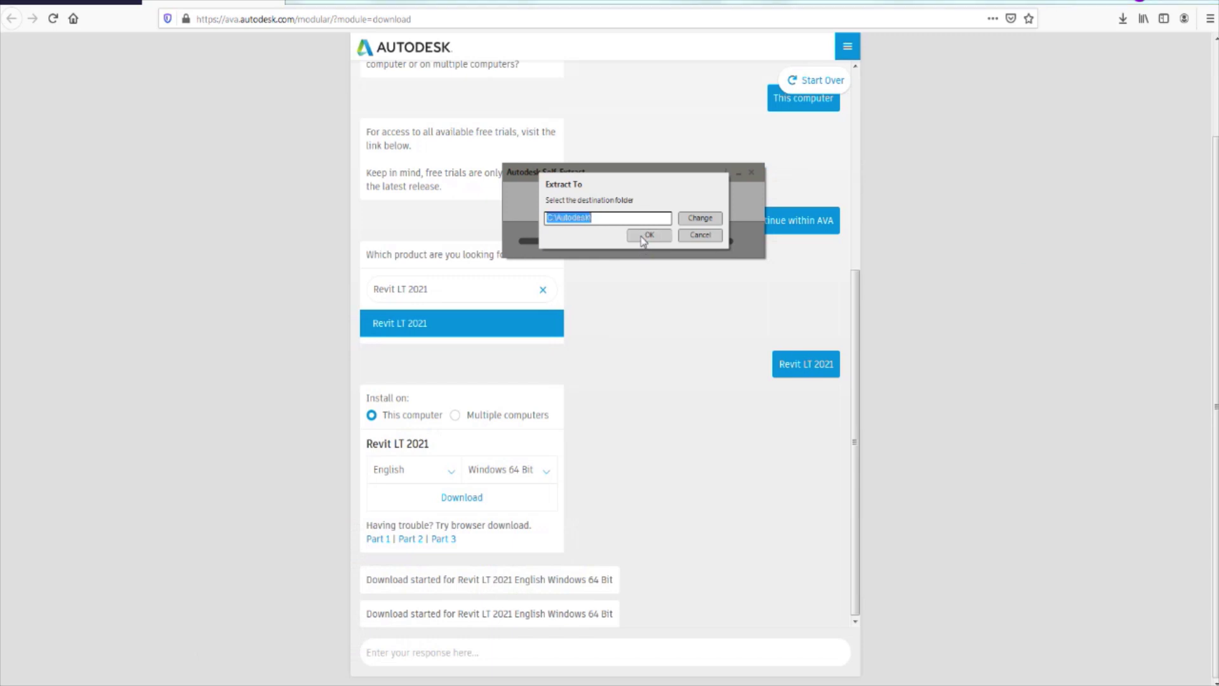
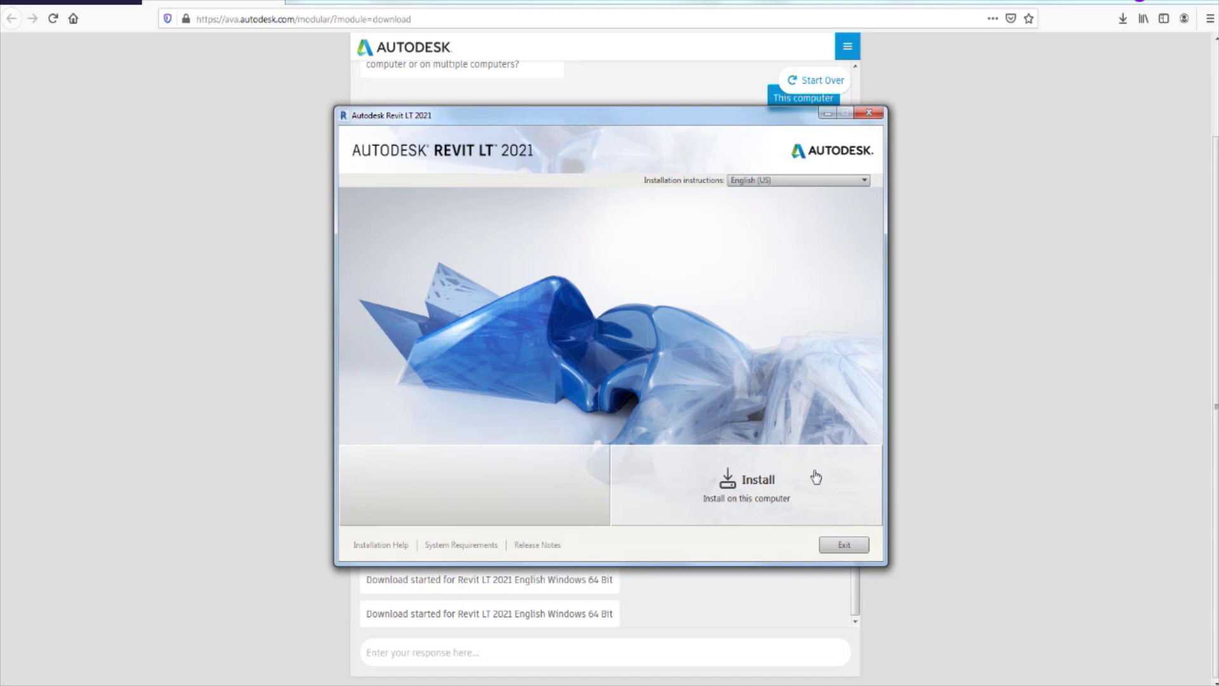
Step: Exit the Autodesk Revit LT 2021 setup and confirm cancelling the installation
{"action": "left_click", "coordinate": [858, 551]}
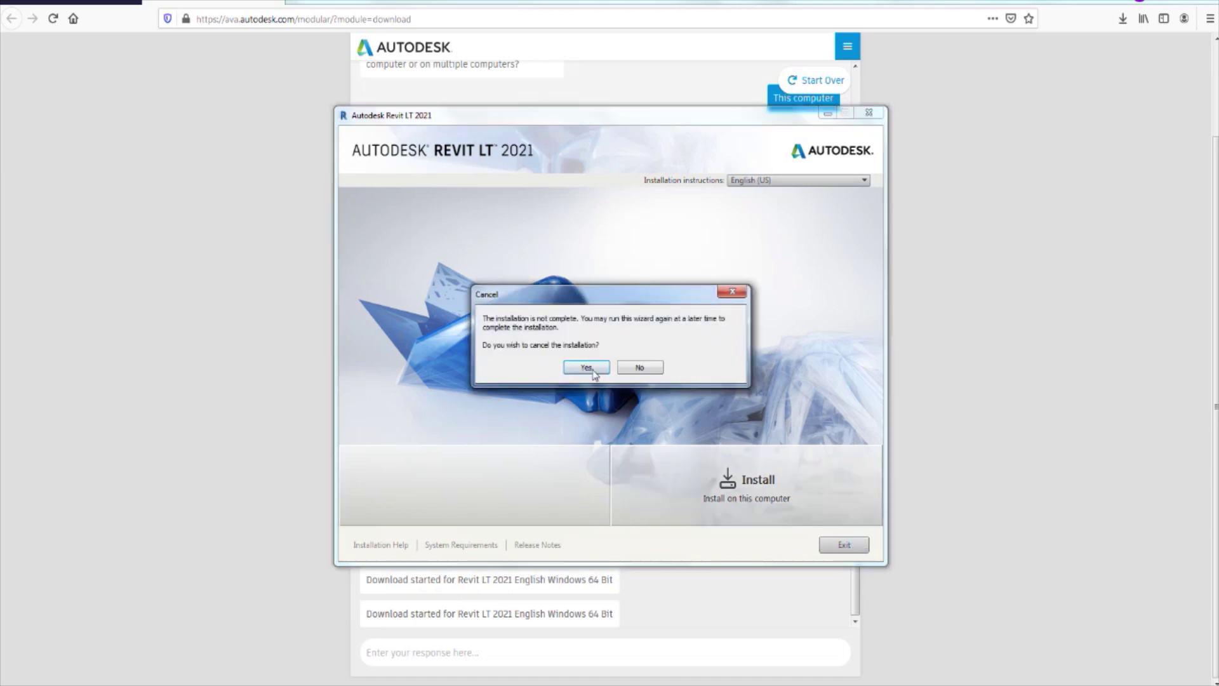
{"action": "left_click", "coordinate": [586, 367]}
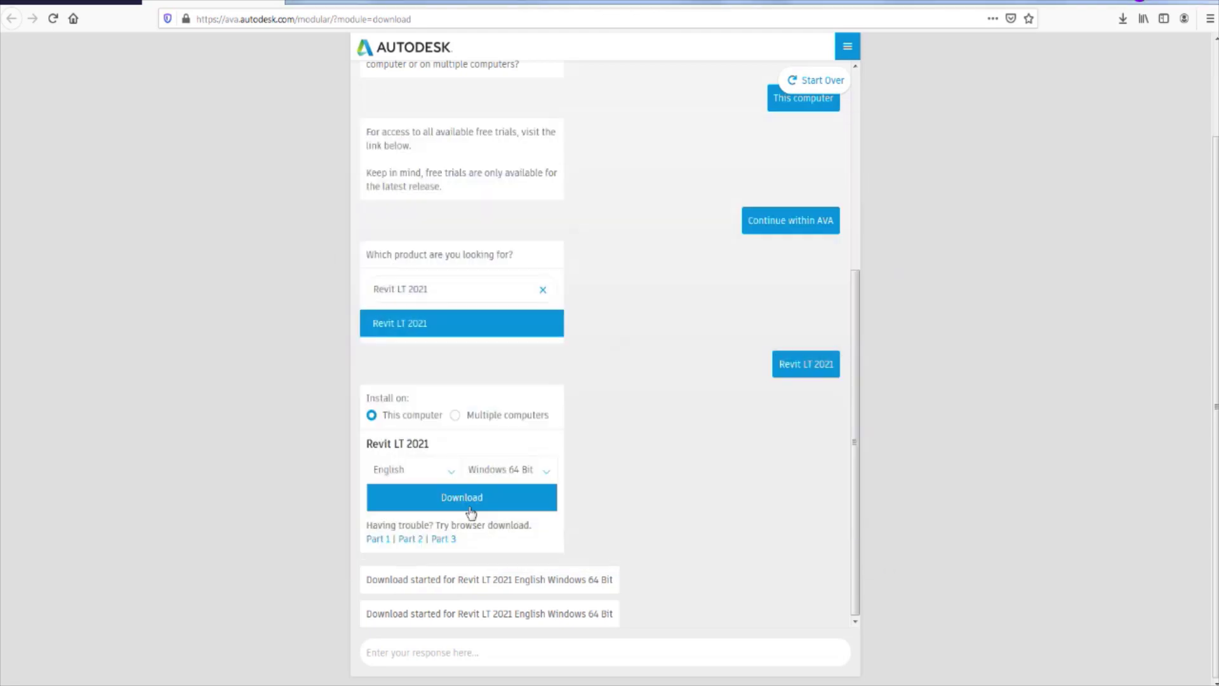